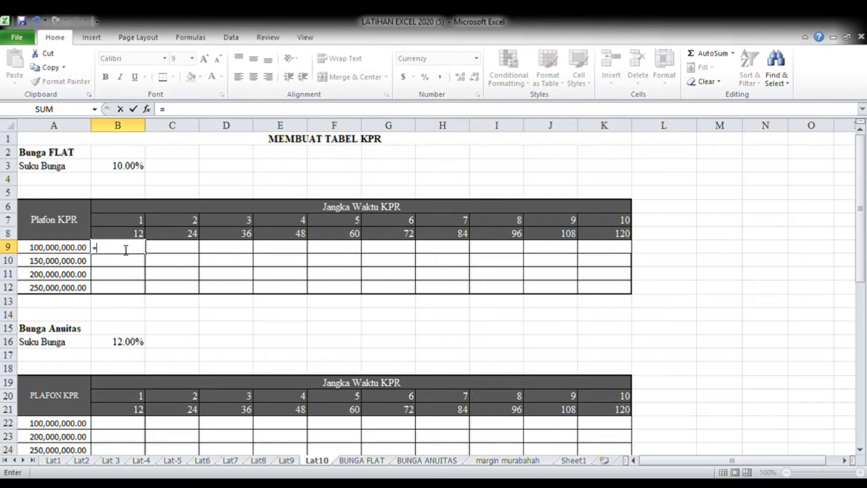
# Step: Enter =(A9+(A9*B3*B7))/B8 in B9 to calculate the flat-rate instalment for the 100,000,000 loan over 12 months
pyautogui.click(73, 252)
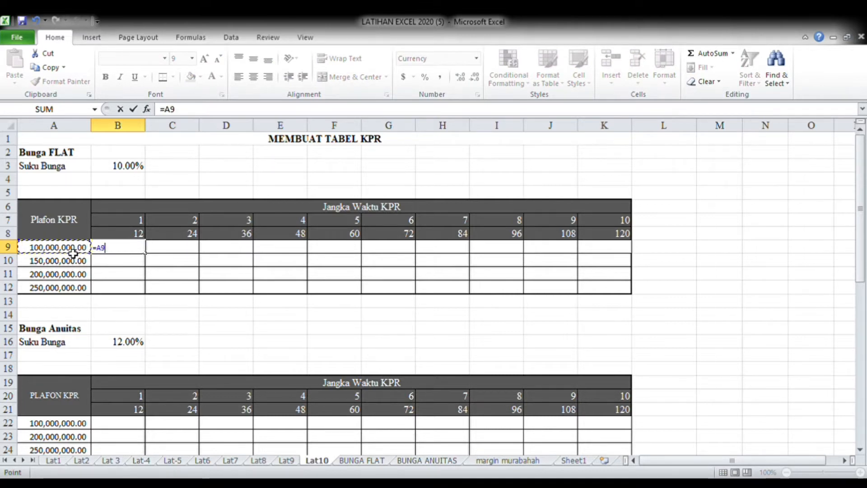
pyautogui.click(105, 253)
pyautogui.write('(A9+')
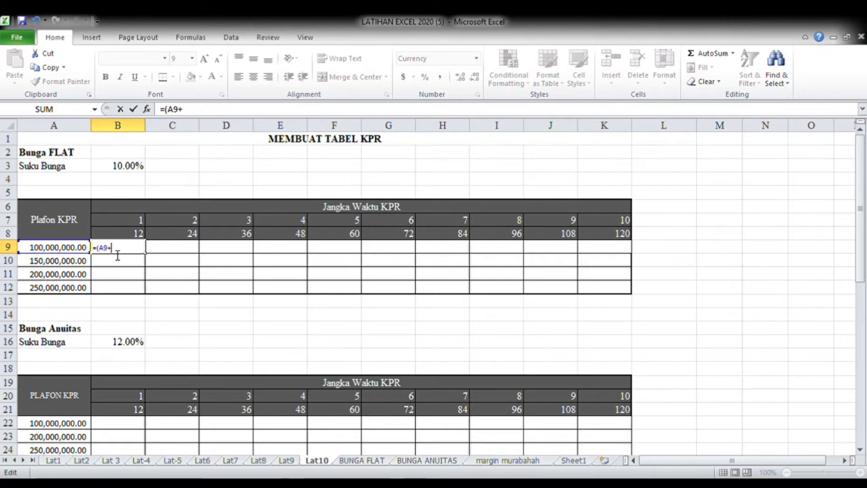
pyautogui.write('(')
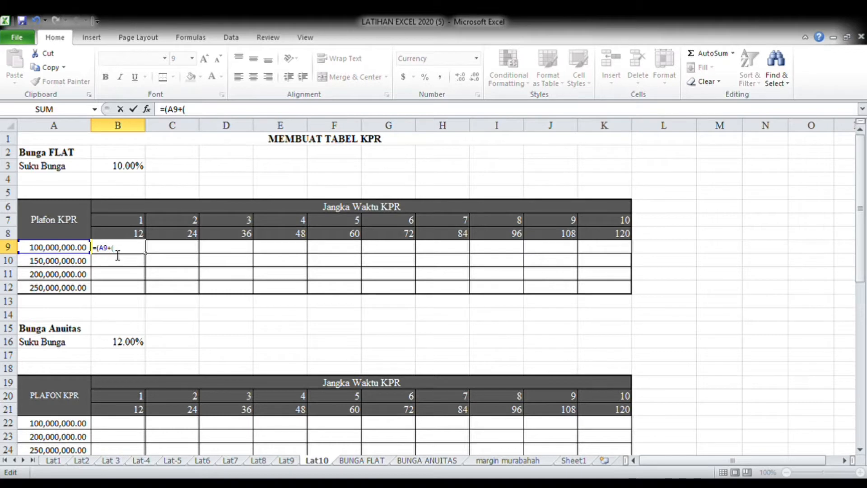
pyautogui.click(71, 248)
pyautogui.write('*')
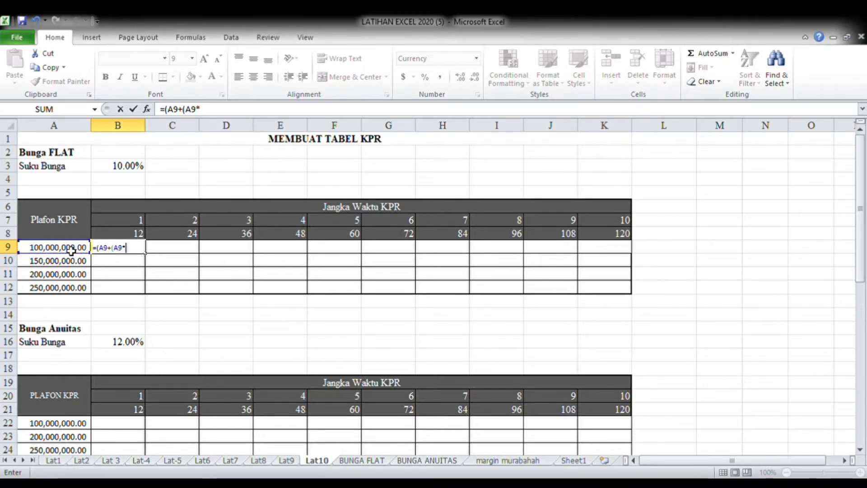
pyautogui.click(116, 167)
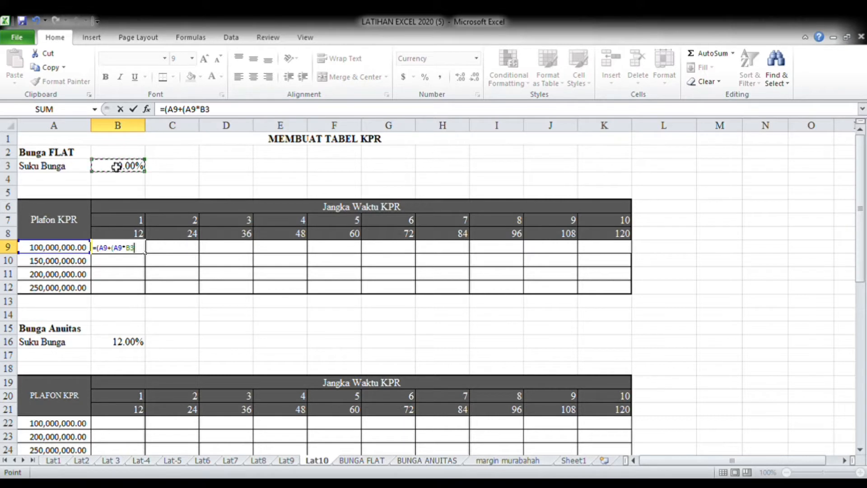
pyautogui.write('*')
pyautogui.click(140, 222)
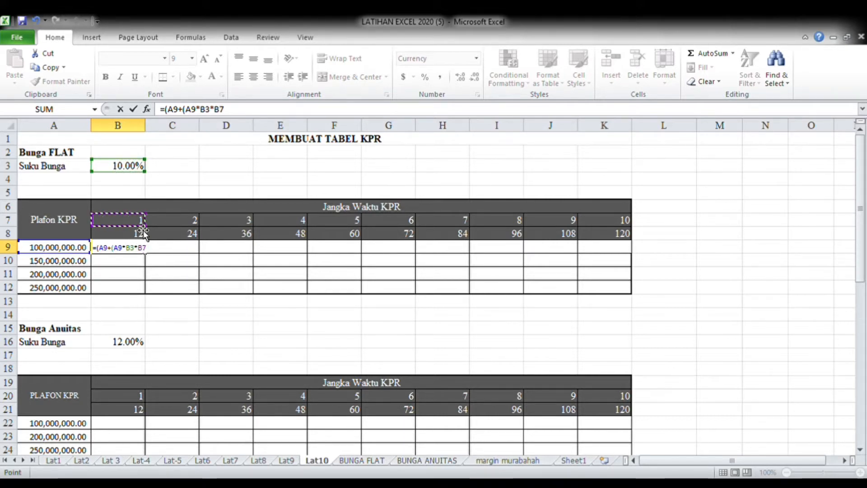
pyautogui.write('))')
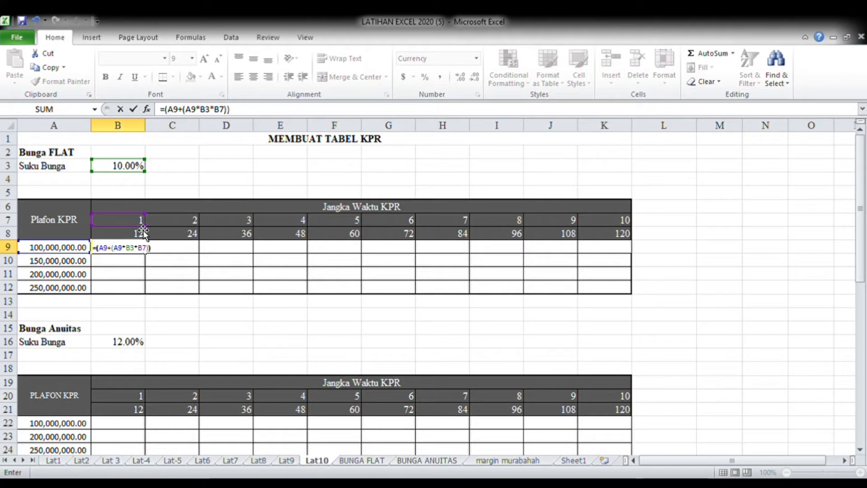
pyautogui.write('/')
pyautogui.click(144, 234)
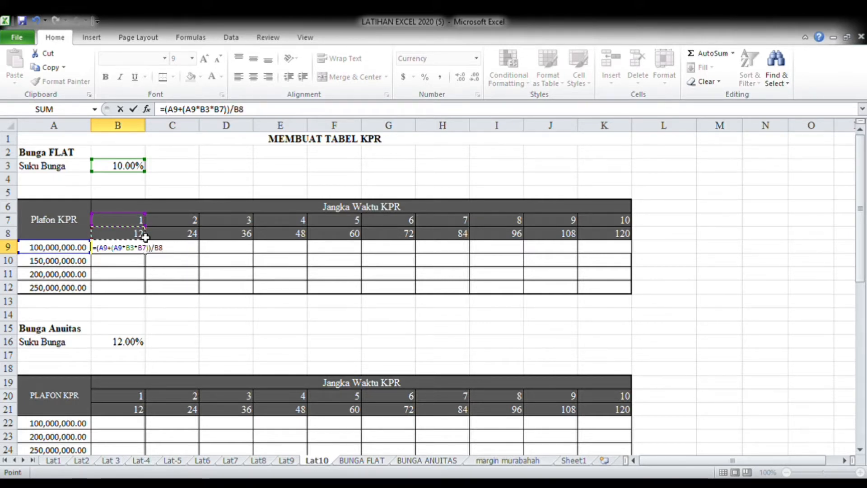
pyautogui.press('Return')
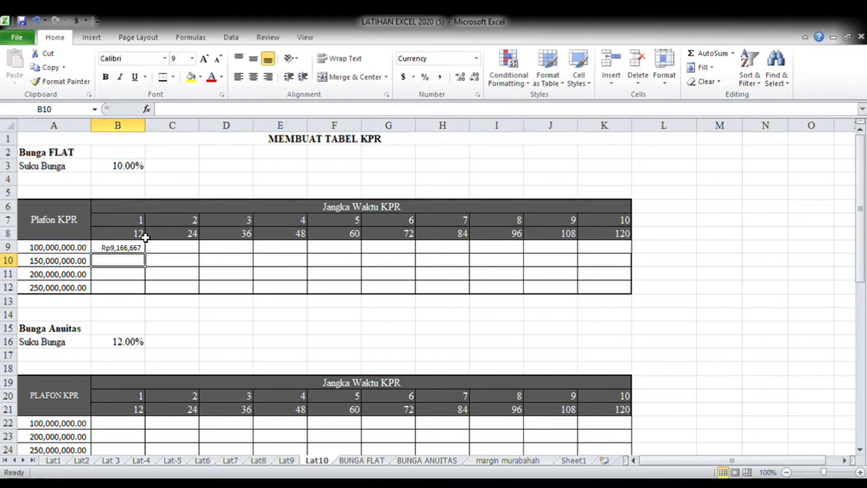
# Step: Make both A9 references in B9's instalment formula absolute as $A$9
pyautogui.click(142, 247)
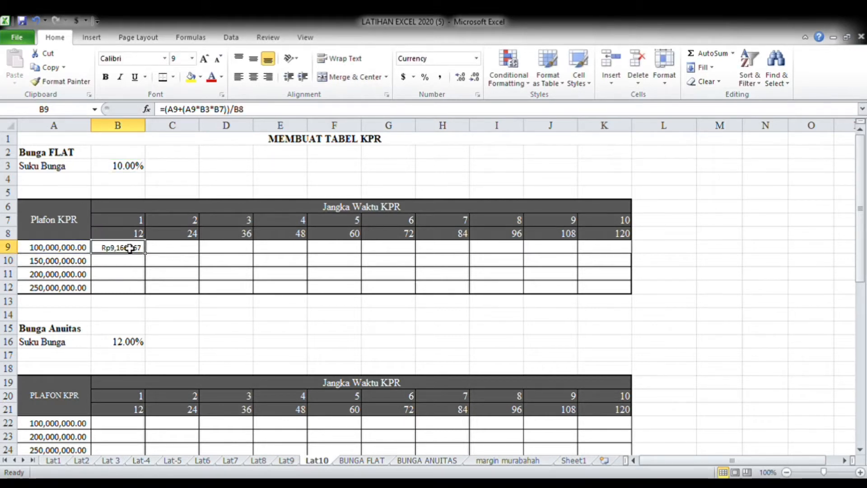
pyautogui.click(178, 110)
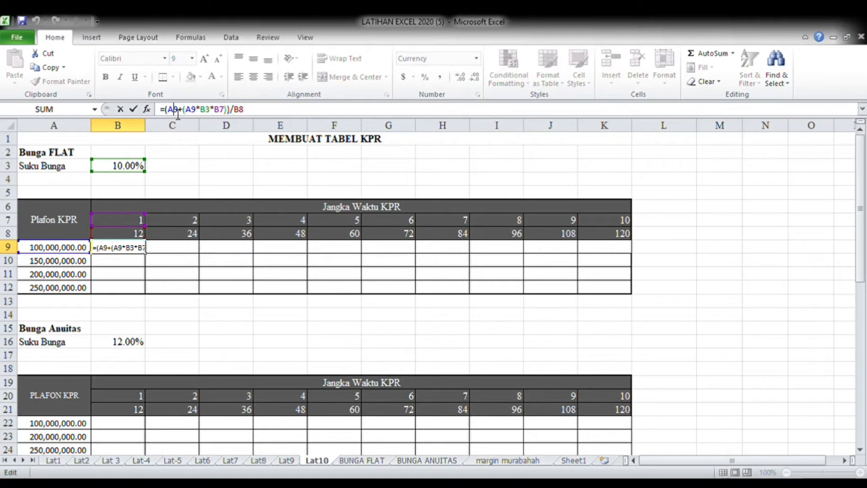
pyautogui.write('$')
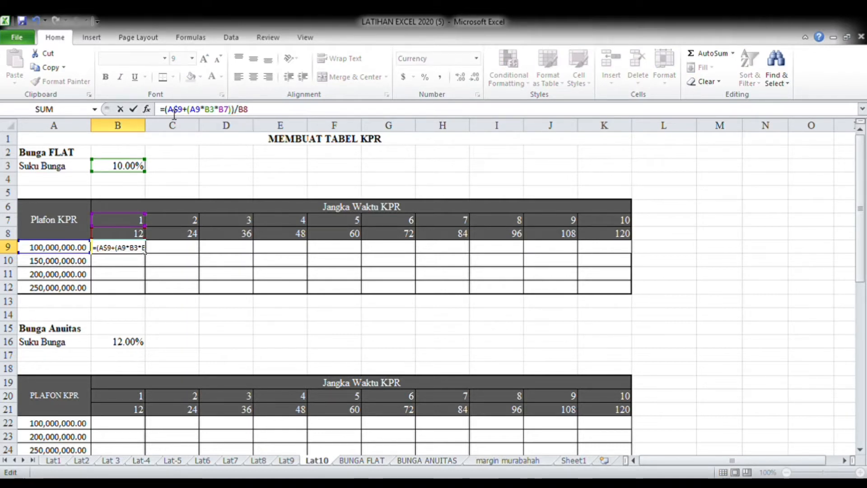
pyautogui.press('Left')
pyautogui.press('Left')
pyautogui.write('$A')
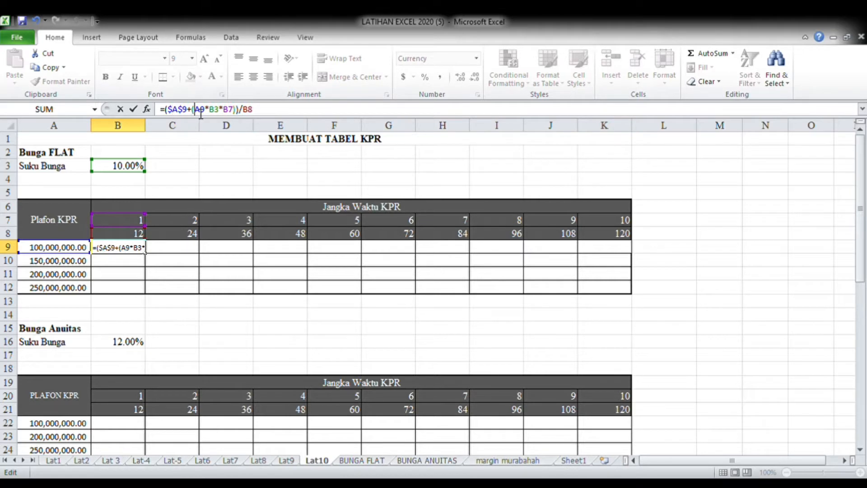
pyautogui.write('$')
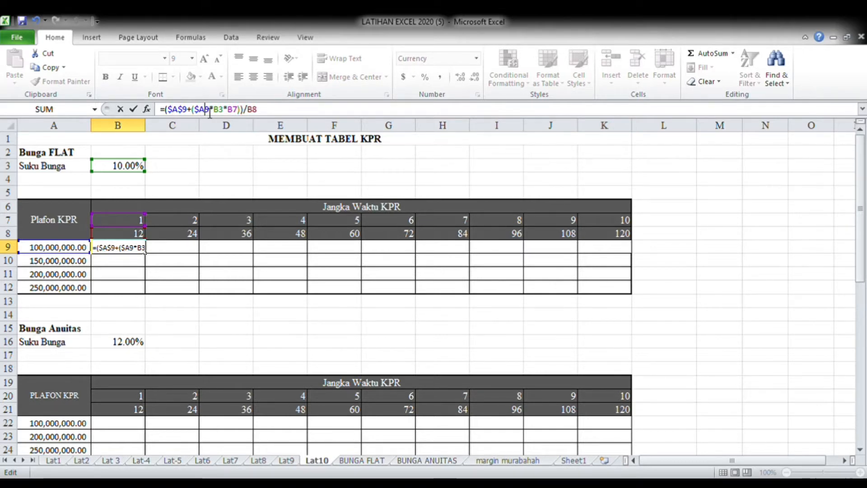
pyautogui.press('Right')
pyautogui.write('$A')
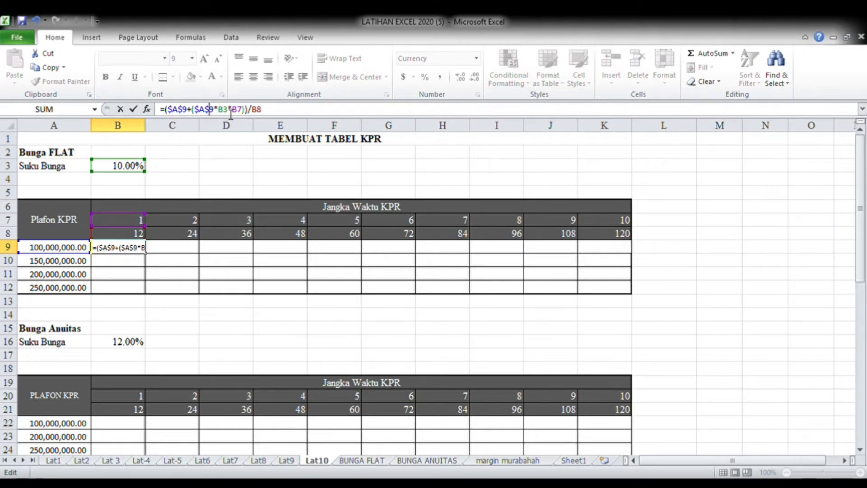
# Step: Make the interest rate reference in B9's formula absolute as $B$3
pyautogui.write('$')
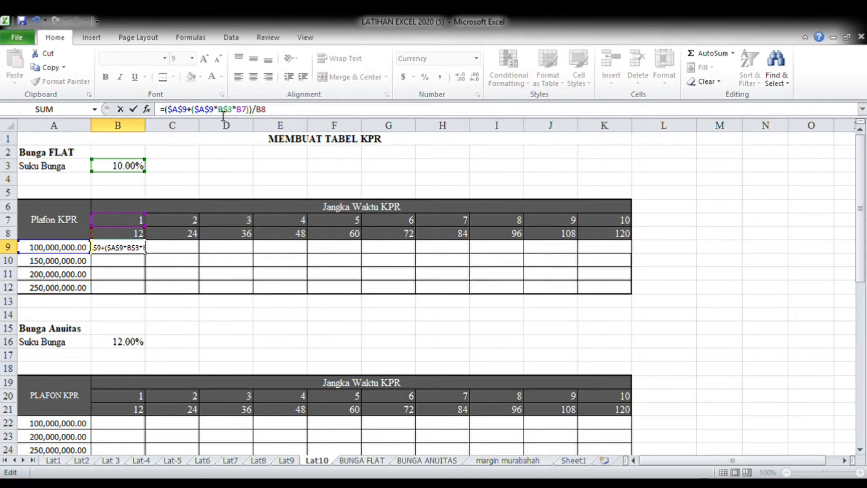
pyautogui.press('Left')
pyautogui.press('Left')
pyautogui.write('$')
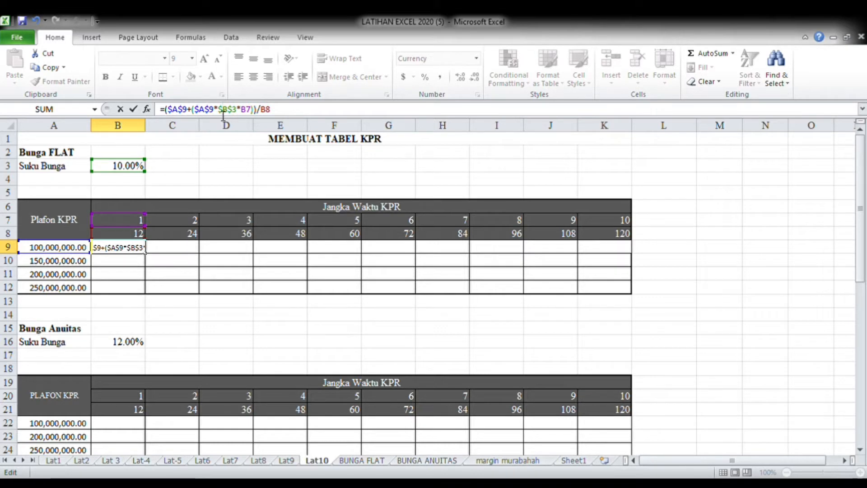
pyautogui.press('Return')
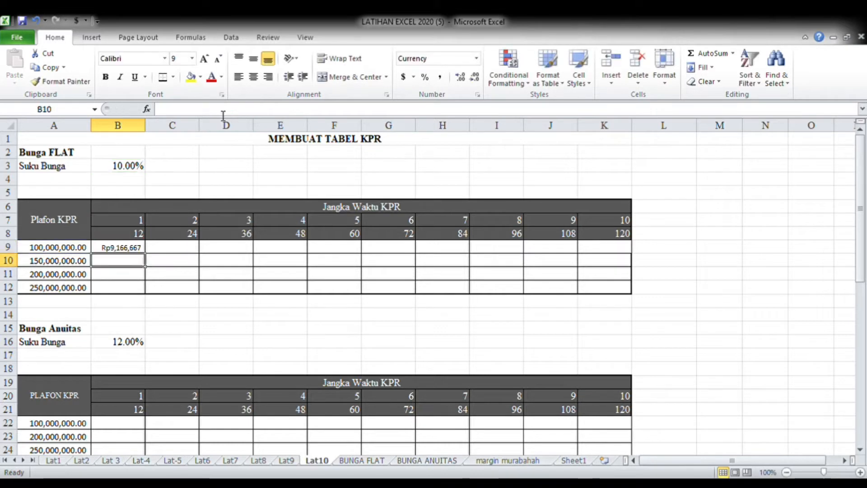
# Step: Fill the instalment formula from B9 across the 100,000,000 row to K9
pyautogui.click(143, 248)
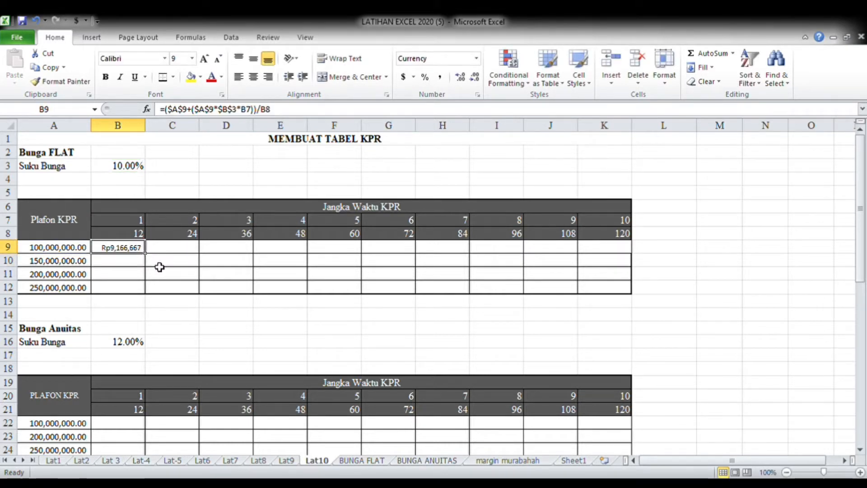
pyautogui.moveTo(149, 259); pyautogui.dragTo(627, 256)
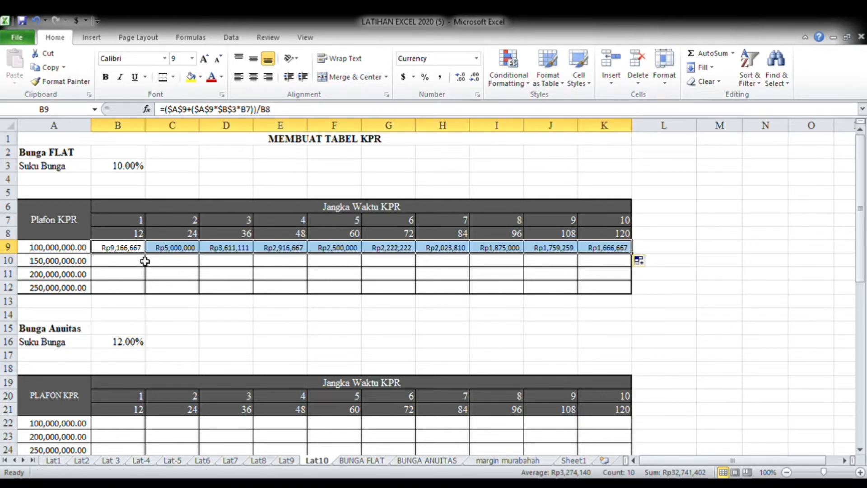
pyautogui.click(516, 275)
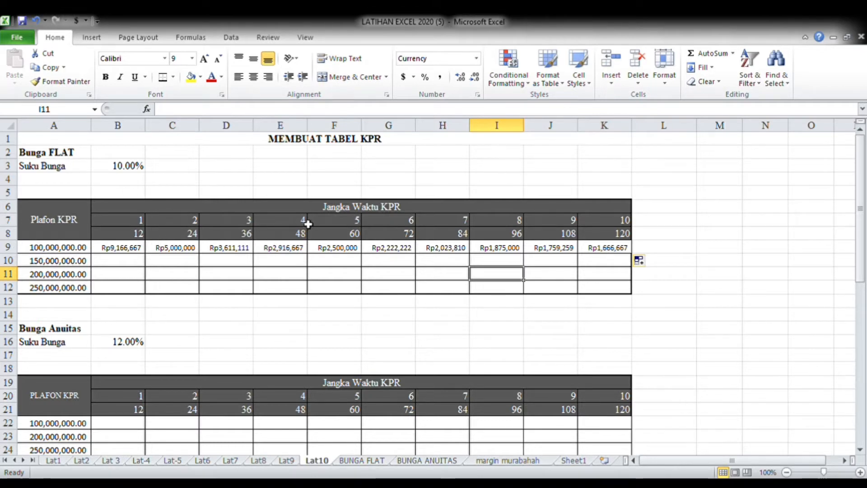
pyautogui.click(119, 250)
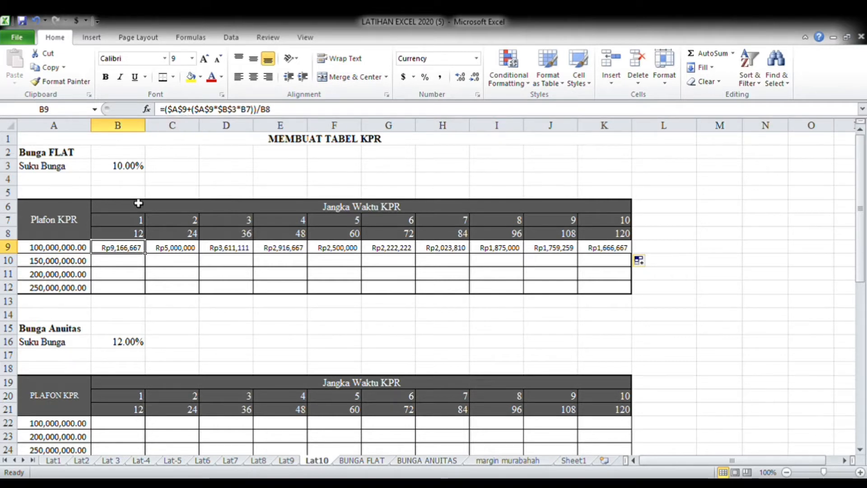
pyautogui.click(174, 266)
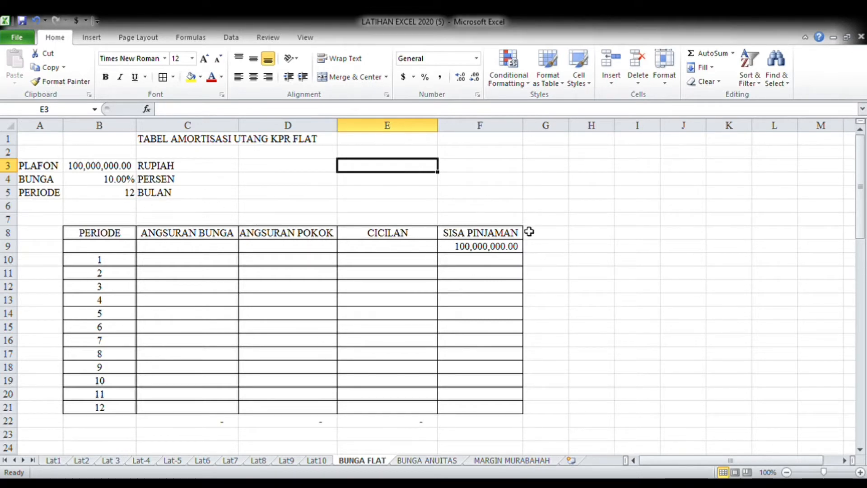
# Step: On the BUNGA FLAT sheet, enter =B3*B4/B5 in C10 for period 1's ANGSURAN BUNGA
pyautogui.click(161, 263)
pyautogui.write('=')
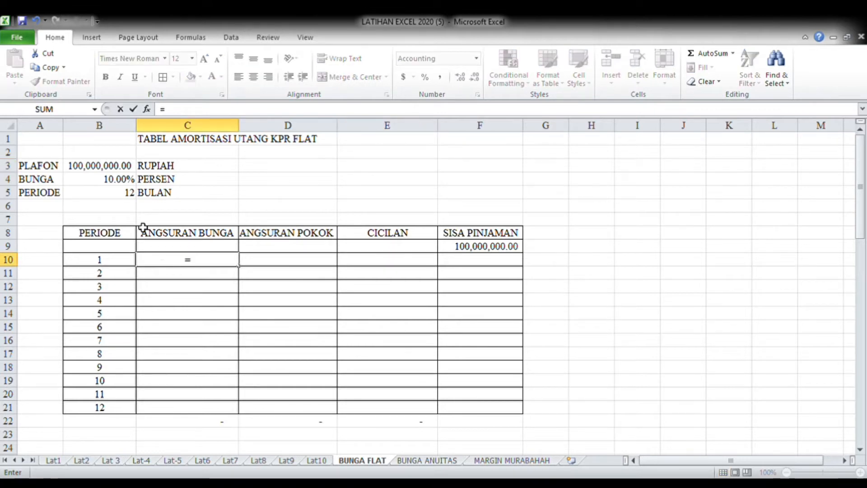
pyautogui.click(103, 169)
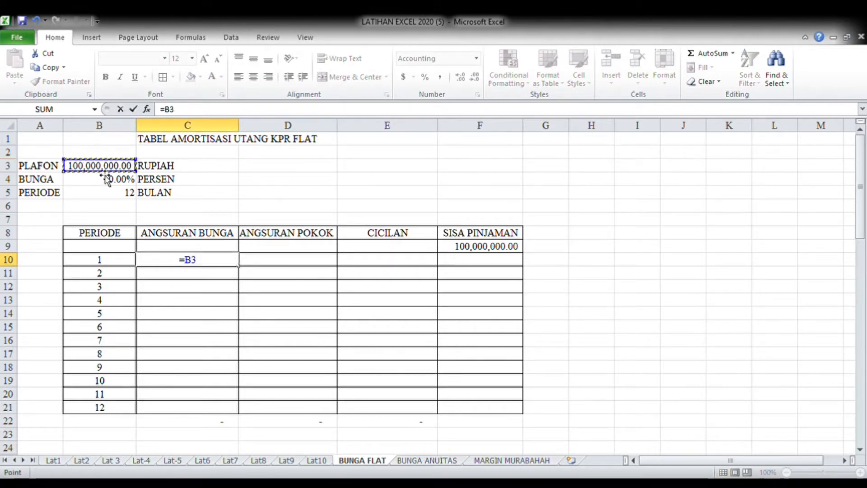
pyautogui.write('*')
pyautogui.click(107, 180)
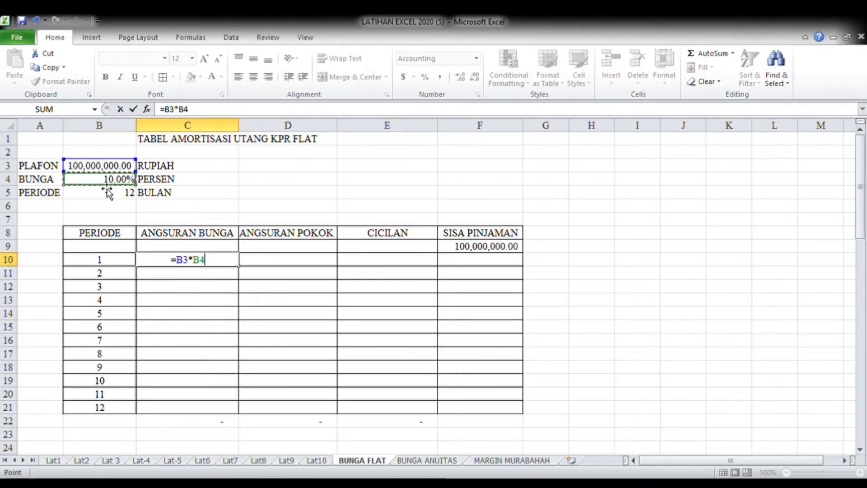
pyautogui.write('/')
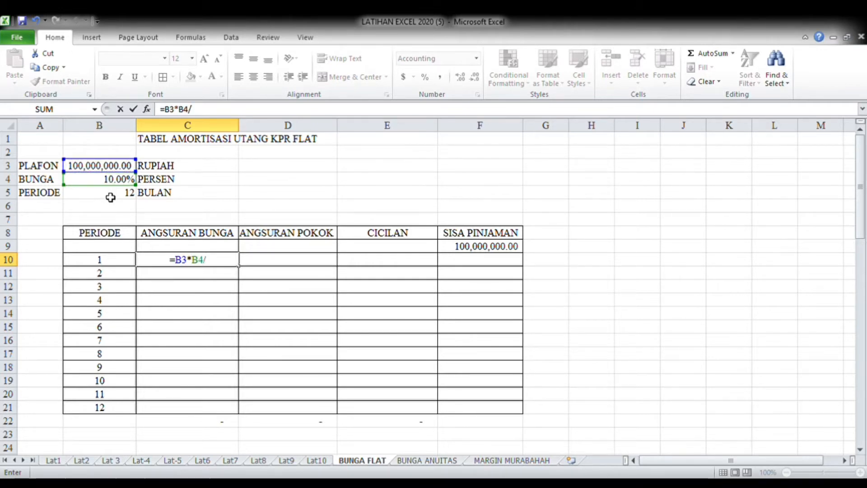
pyautogui.click(110, 197)
pyautogui.press('Return')
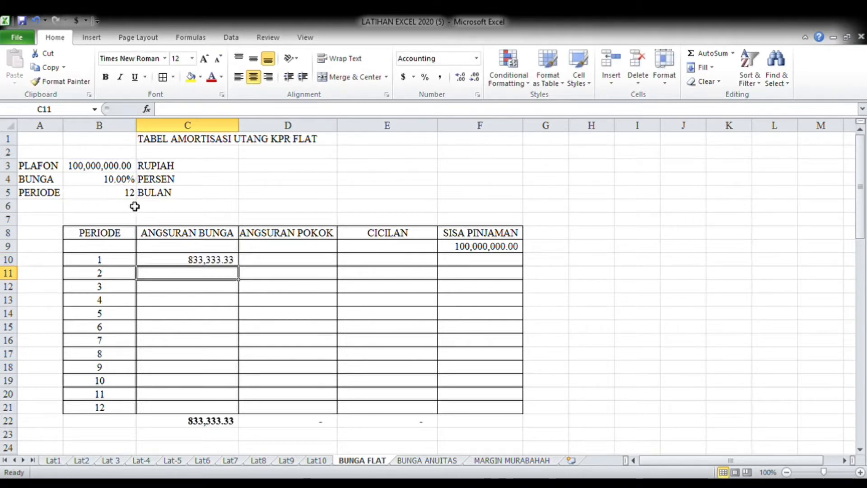
# Step: Make all references in C10's interest formula absolute, so it reads =$B$3*$B$4/$B$5
pyautogui.click(202, 259)
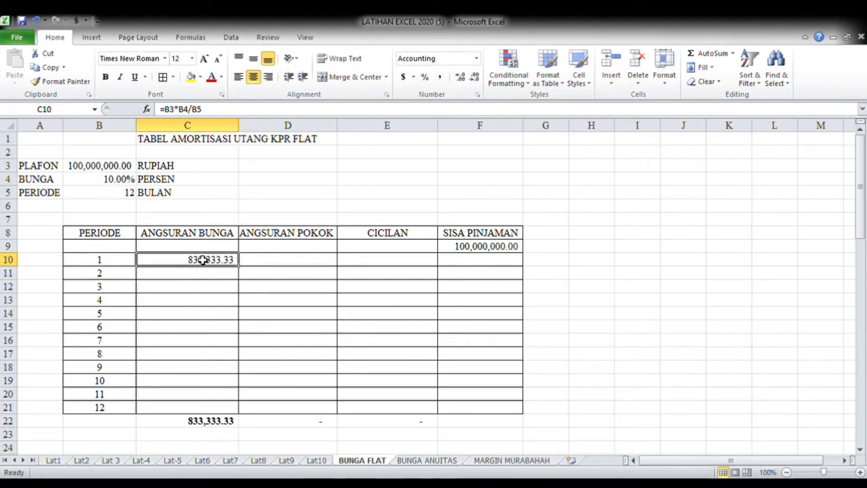
pyautogui.click(173, 111)
pyautogui.write('$')
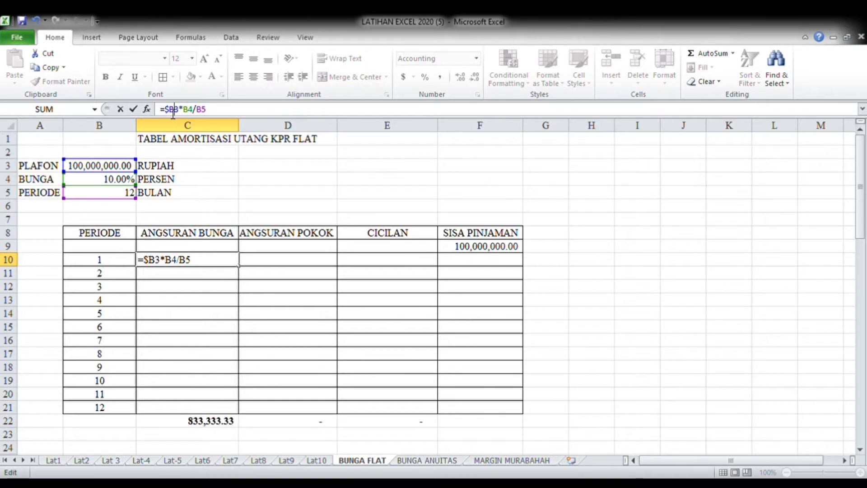
pyautogui.click(173, 112)
pyautogui.write('$B')
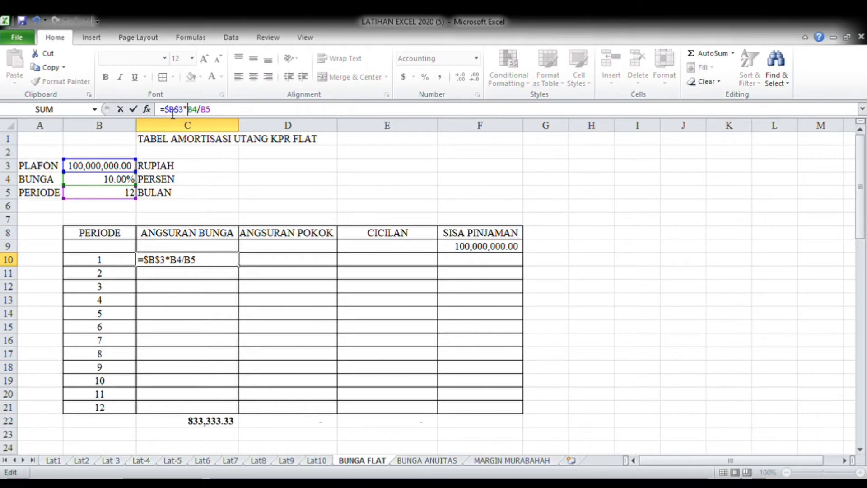
pyautogui.write('$3*')
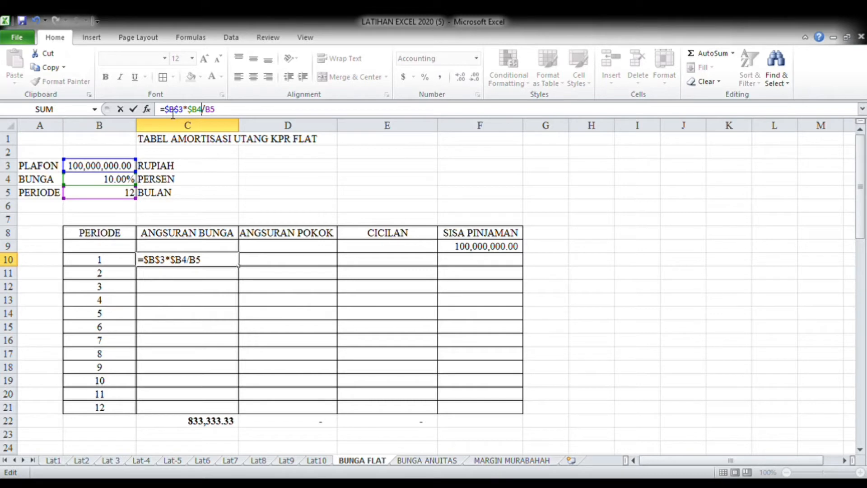
pyautogui.write('$B$')
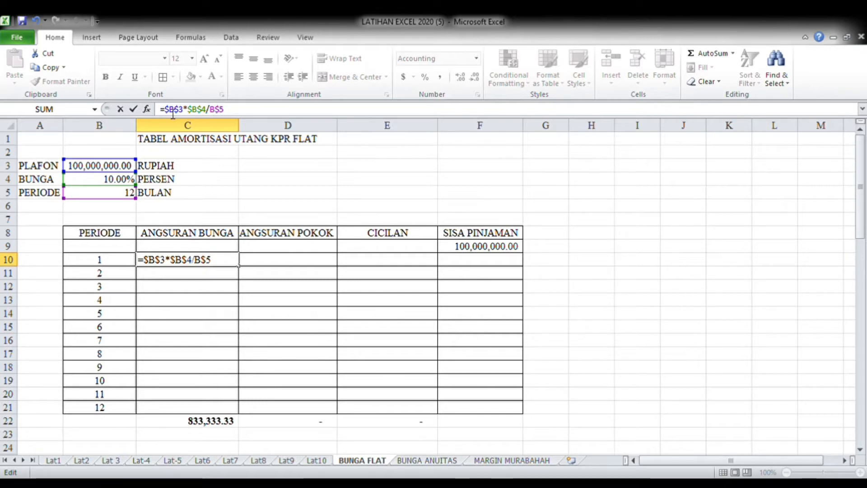
pyautogui.press('Left')
pyautogui.write('$')
pyautogui.press('Return')
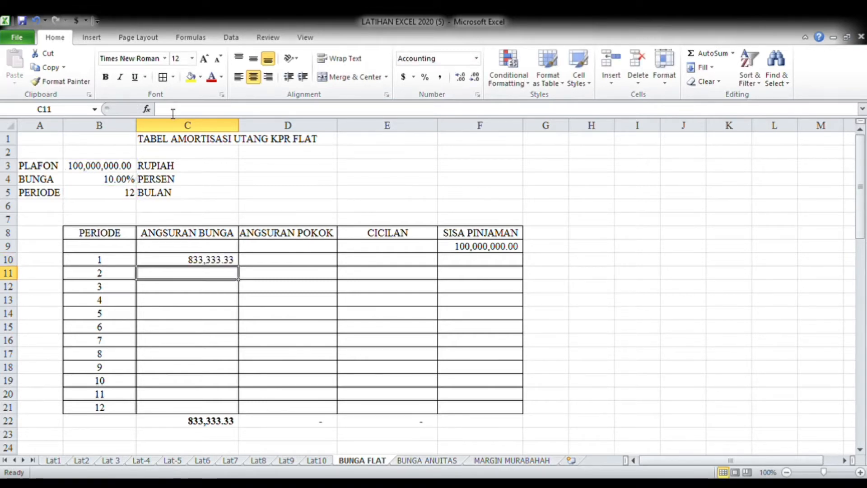
# Step: Enter =B3/B5 in D10 for period 1's ANGSURAN POKOK
pyautogui.click(254, 266)
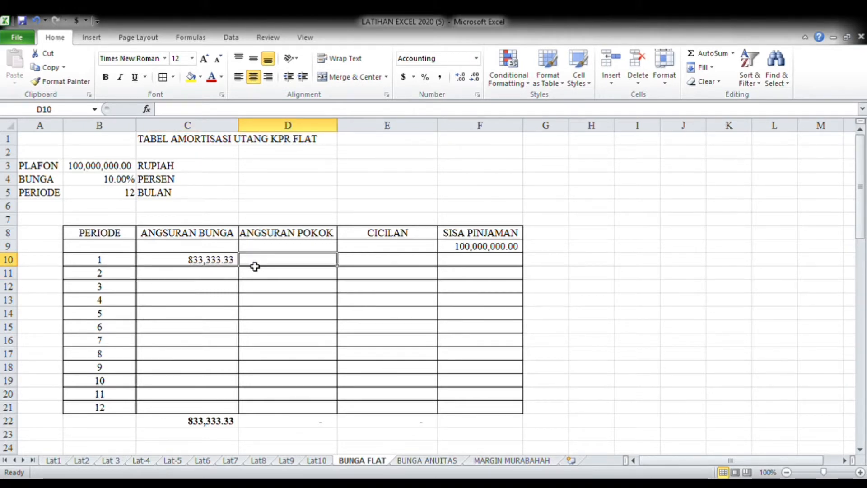
pyautogui.write('=')
pyautogui.click(100, 170)
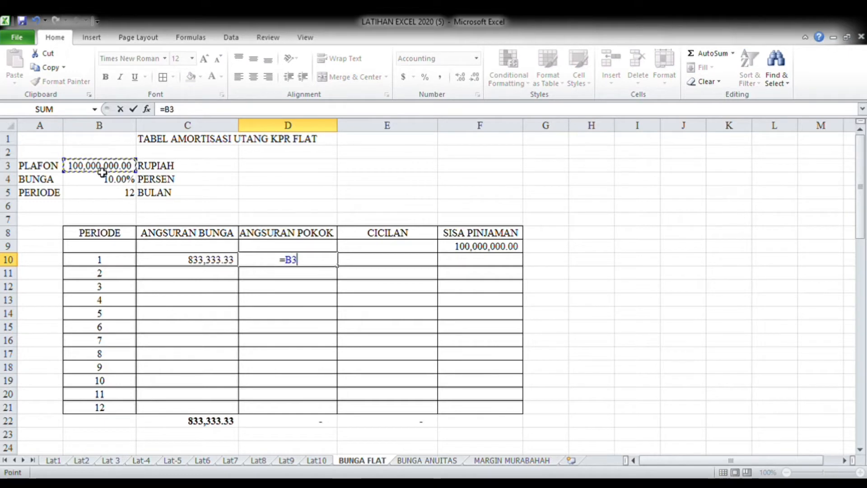
pyautogui.write('/')
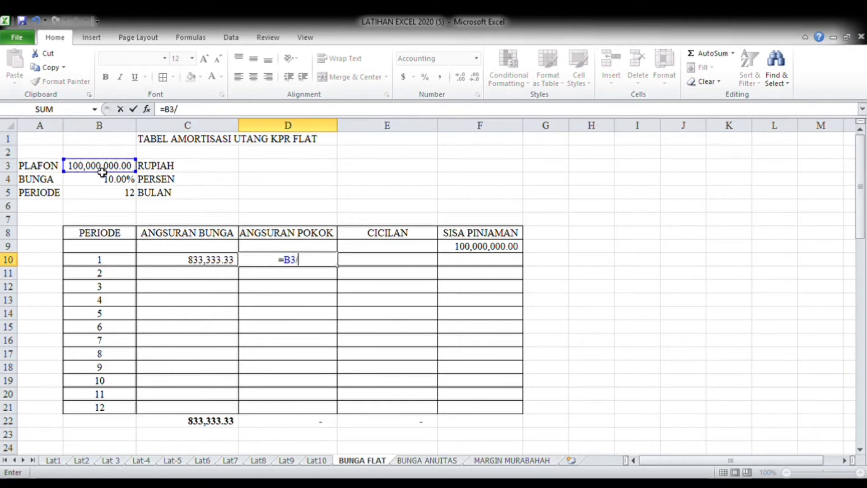
pyautogui.click(107, 197)
pyautogui.press('Return')
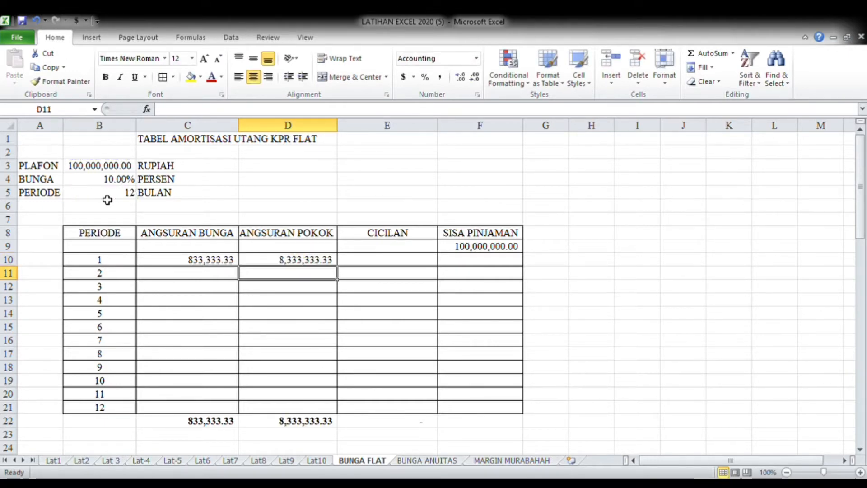
# Step: Make both references in D10's principal formula absolute, so it reads =$B$3/$B$5
pyautogui.click(294, 265)
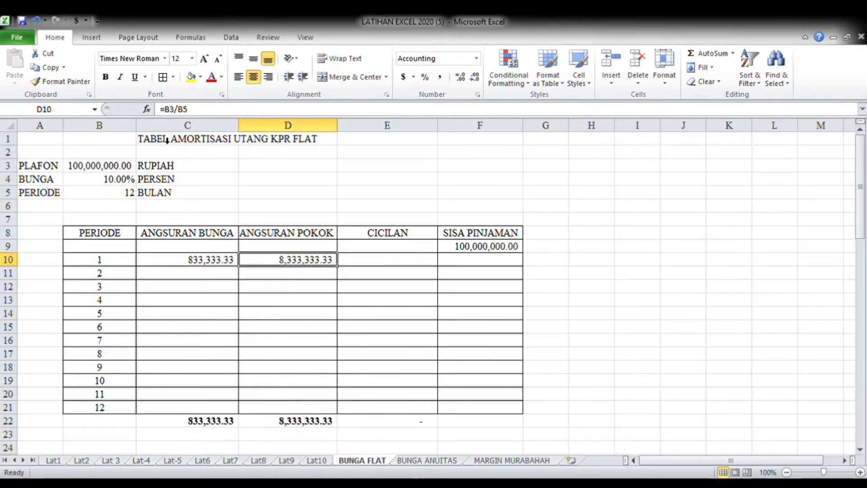
pyautogui.click(173, 111)
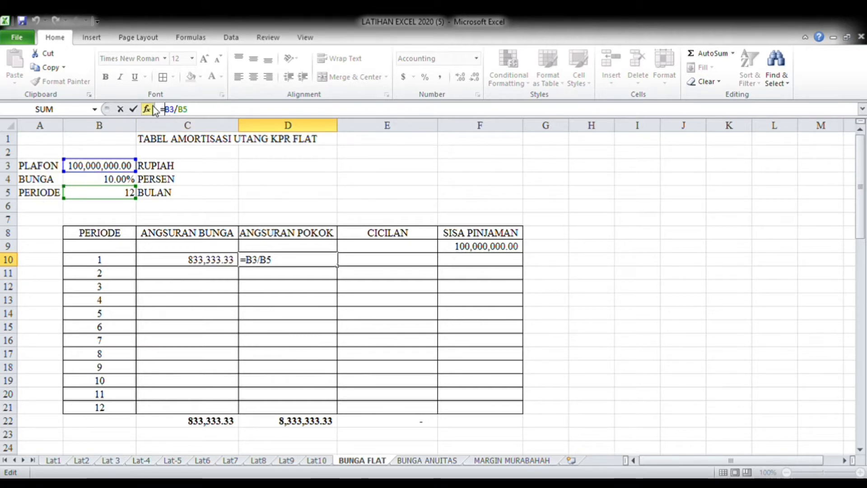
pyautogui.write('$')
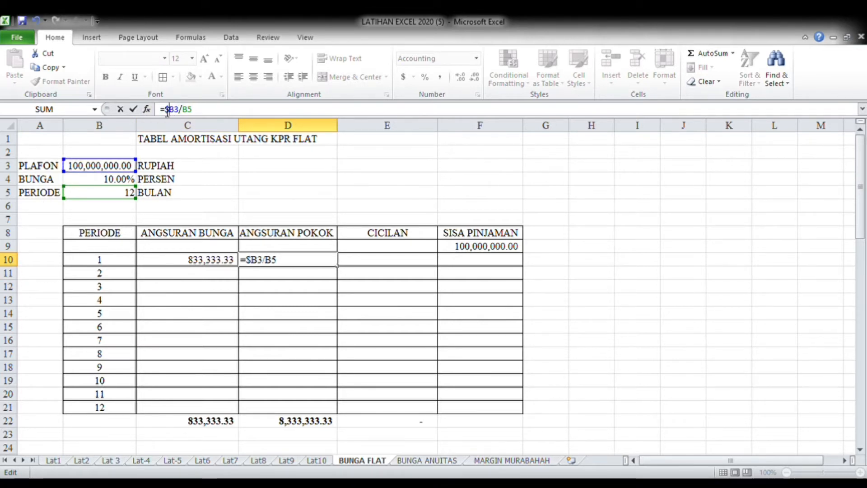
pyautogui.write('$')
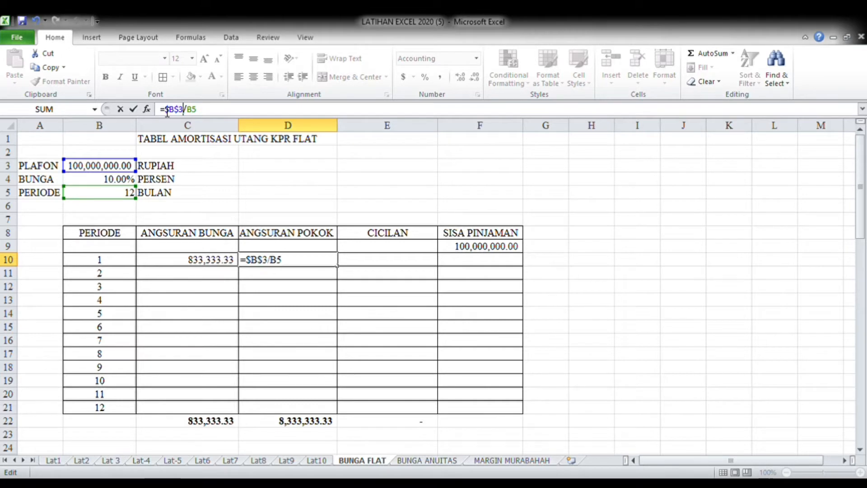
pyautogui.write('$')
pyautogui.write('$B$')
pyautogui.press('Return')
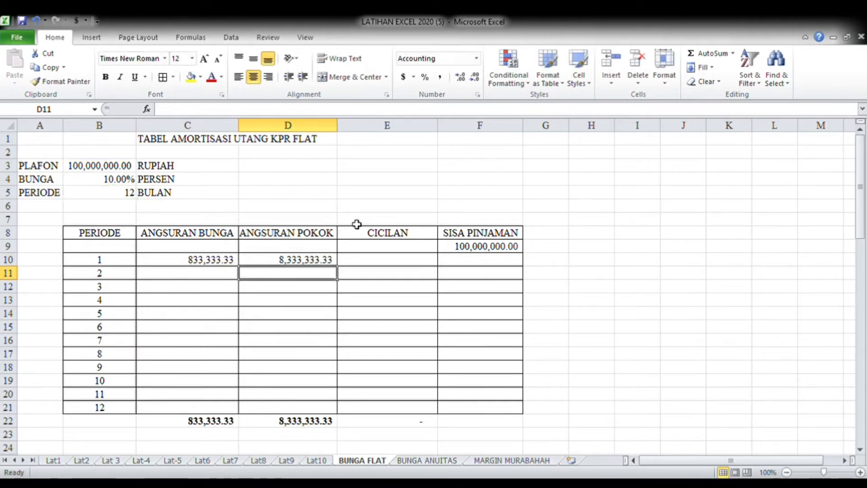
# Step: Enter =C10+D10 in E10 for period 1's CICILAN
pyautogui.click(377, 260)
pyautogui.write('=')
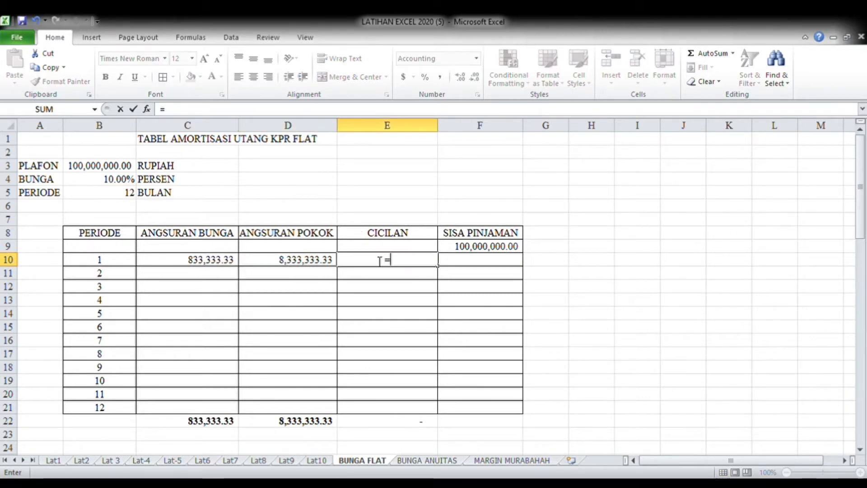
pyautogui.click(201, 262)
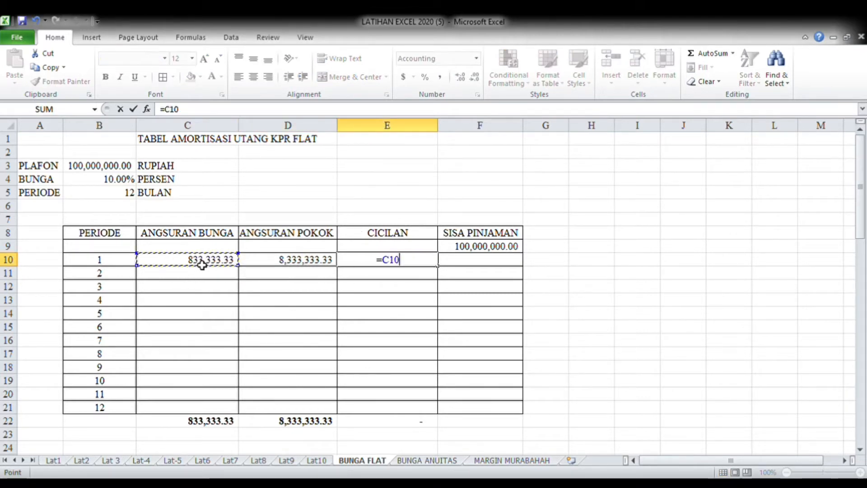
pyautogui.write('+')
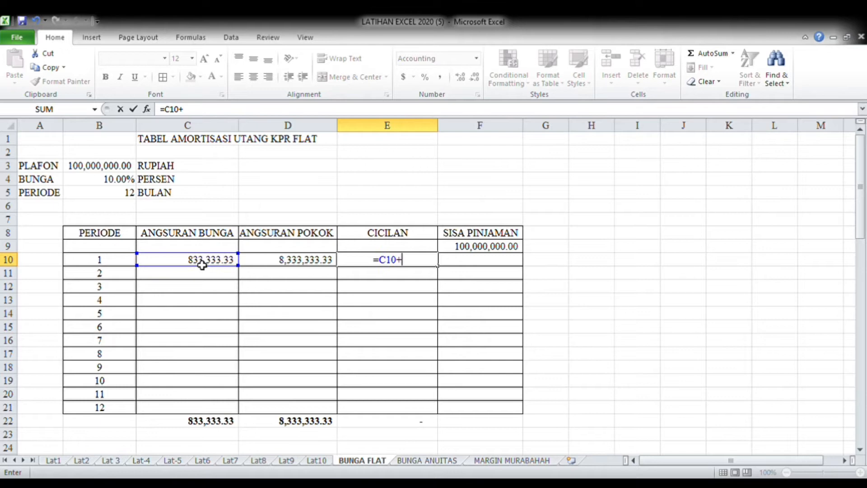
pyautogui.click(274, 264)
pyautogui.press('Return')
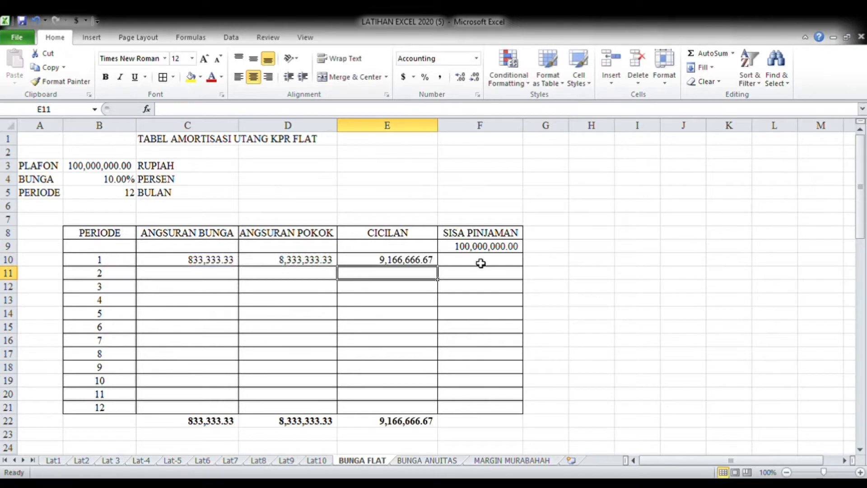
# Step: Enter =F9-D10 in F10 for the SISA PINJAMAN after period 1
pyautogui.click(484, 262)
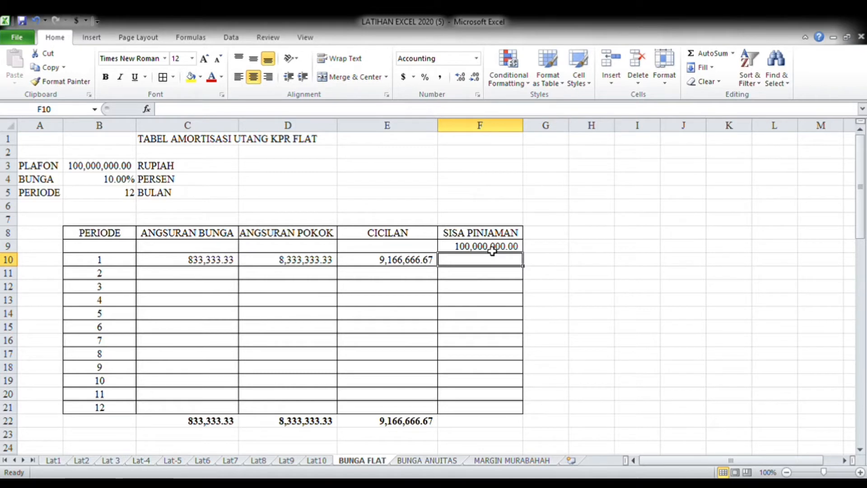
pyautogui.write('=')
pyautogui.click(478, 247)
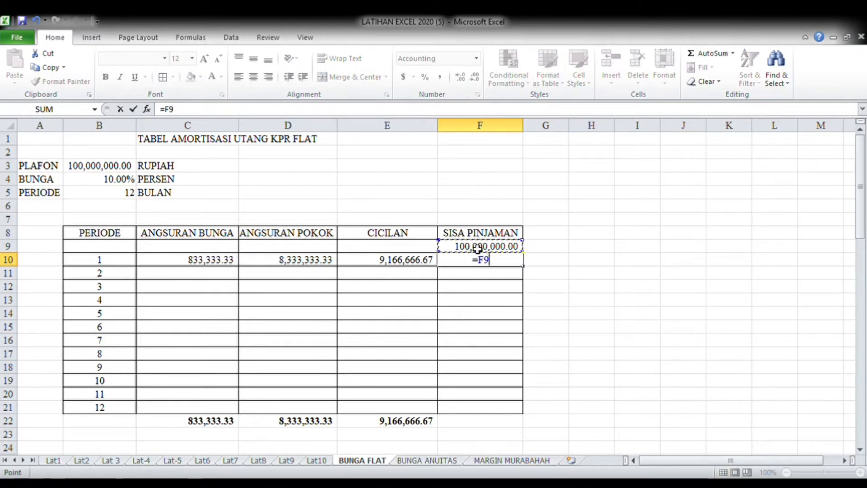
pyautogui.write('-')
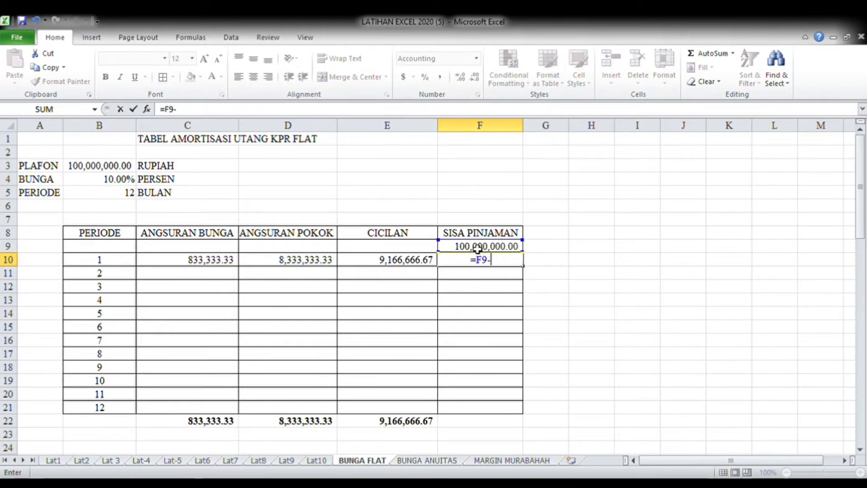
pyautogui.click(314, 262)
pyautogui.press('Return')
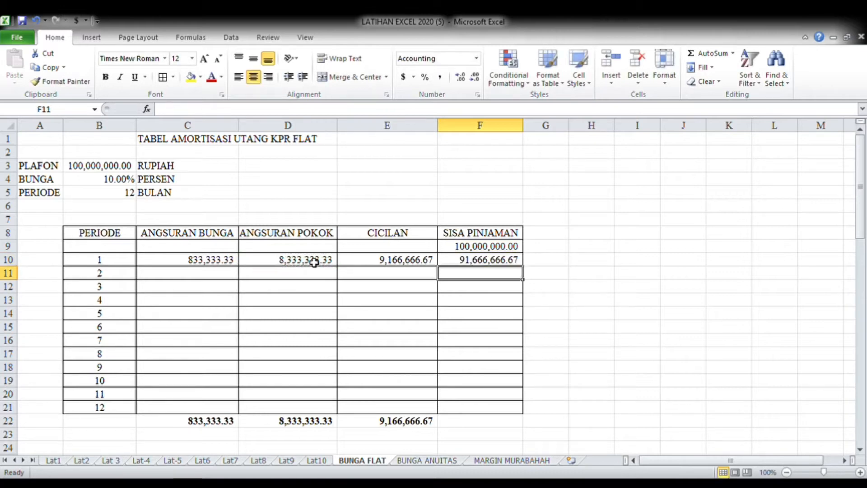
# Step: Fill the period 1 formulas in C10:F10 down through period 12 in row 21
pyautogui.click(227, 263)
pyautogui.moveTo(227, 263); pyautogui.dragTo(518, 414)
pyautogui.click(591, 392)
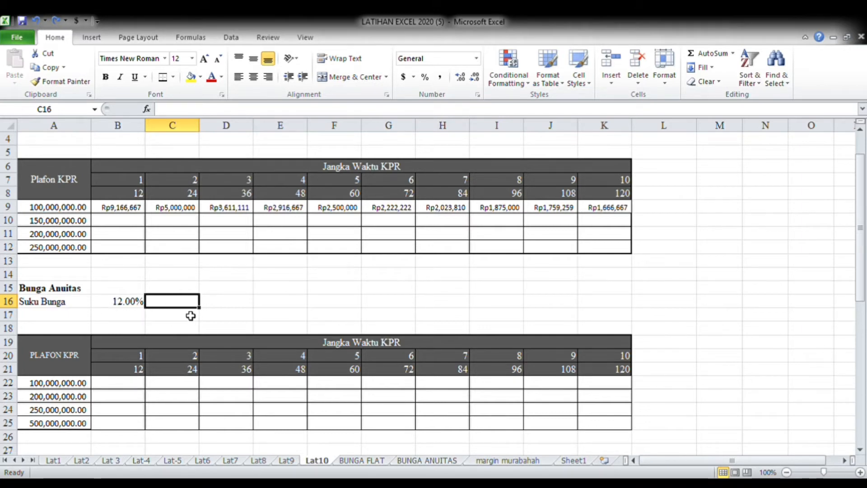
# Step: On the Lat10 sheet, enter =B16/12 in C16 to get the monthly Bunga Anuitas rate
pyautogui.write('=')
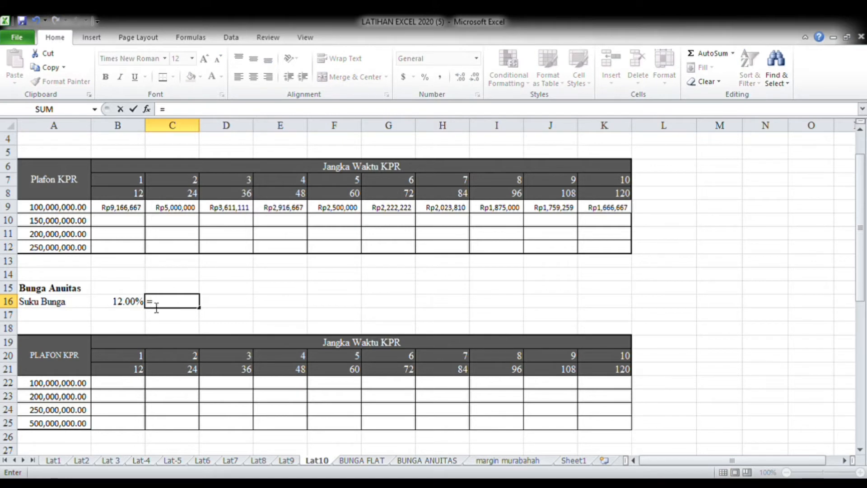
pyautogui.click(129, 304)
pyautogui.write('/12')
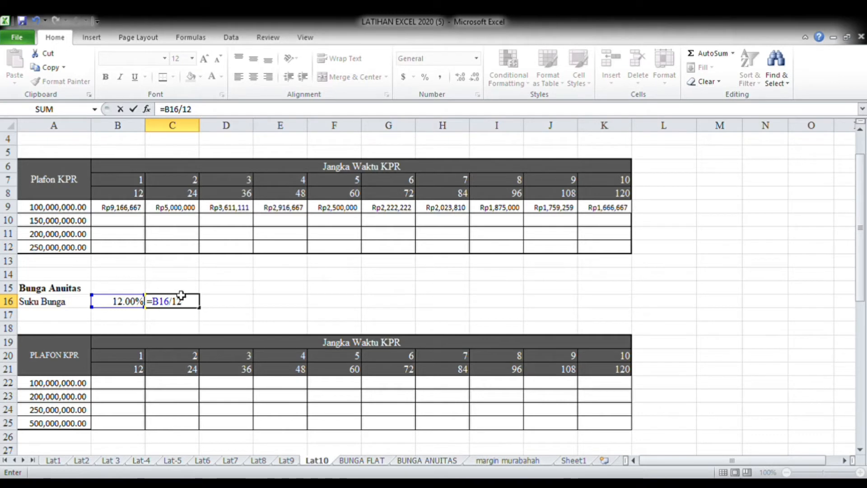
pyautogui.press('Return')
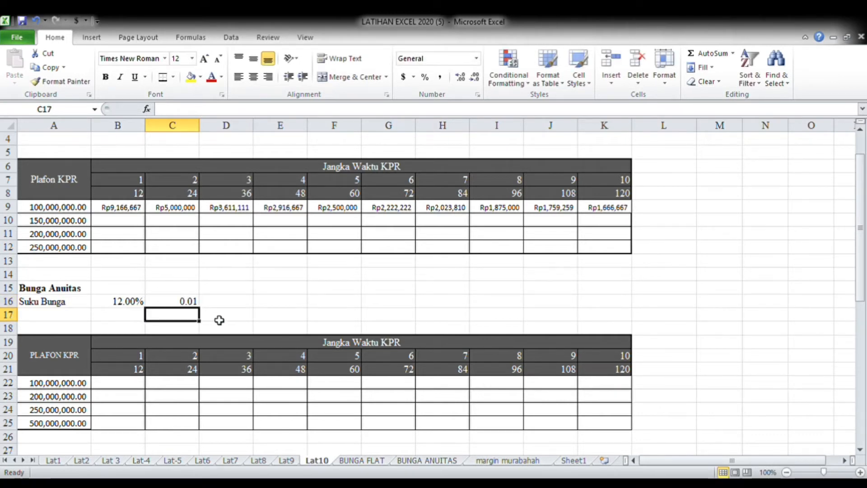
# Step: Enter =-PMT(C16,B21,A22,0,0) in B22 for the 12-month annuity instalment on the 100,000,000 loan
pyautogui.click(133, 385)
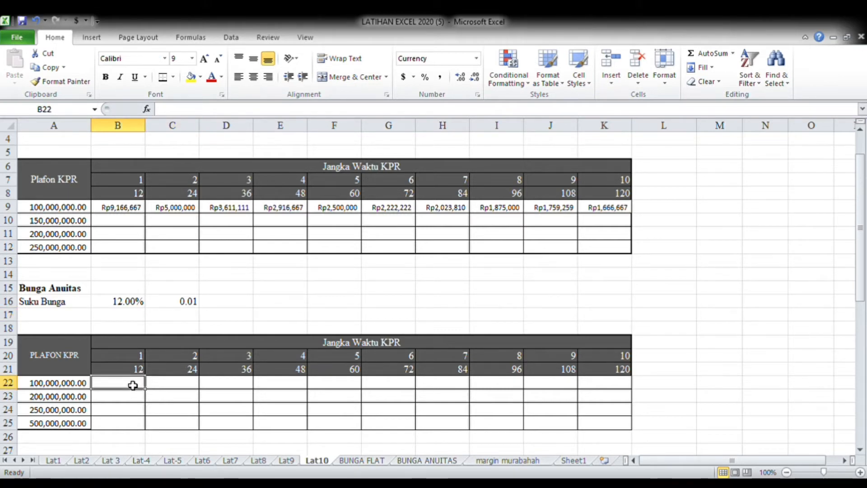
pyautogui.write('=-p')
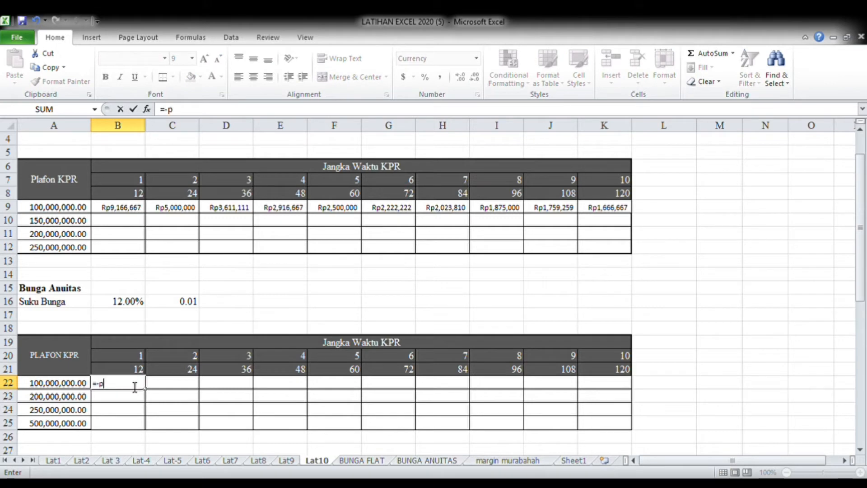
pyautogui.write('mt')
pyautogui.doubleClick(128, 394)
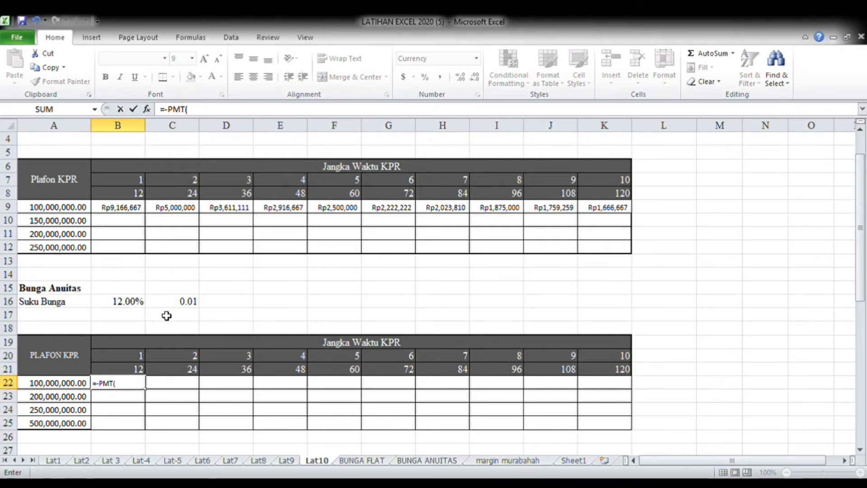
pyautogui.click(182, 303)
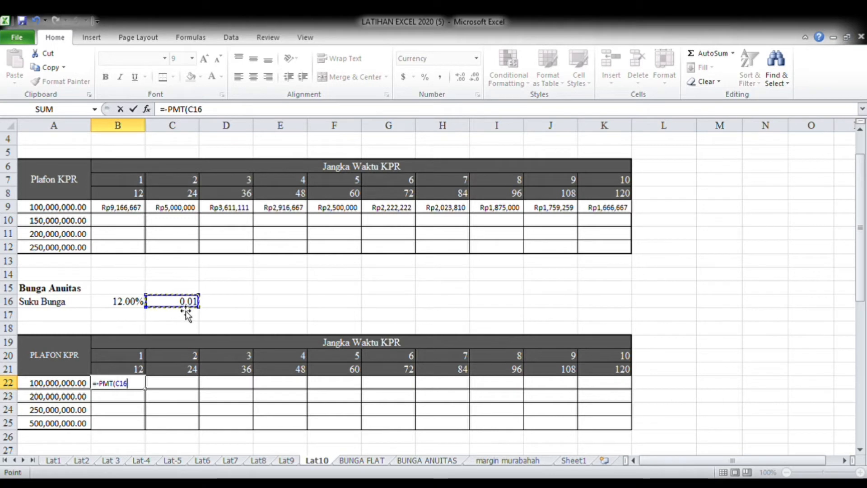
pyautogui.write(',')
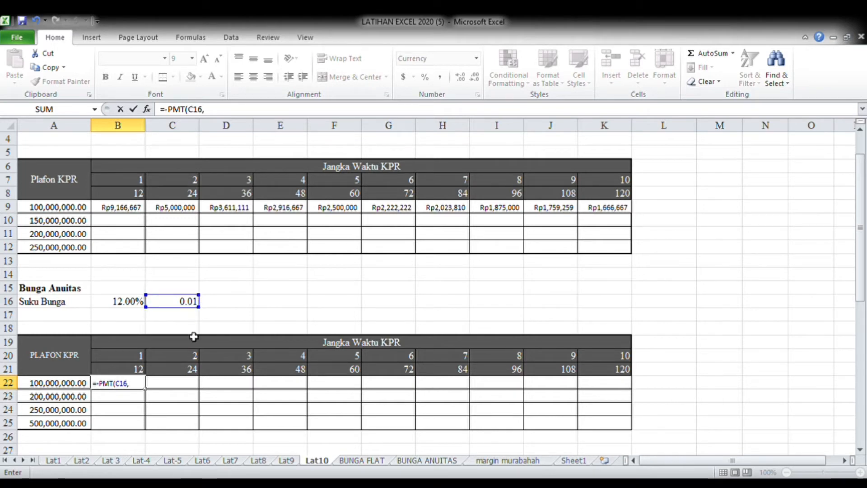
pyautogui.click(132, 371)
pyautogui.write(',')
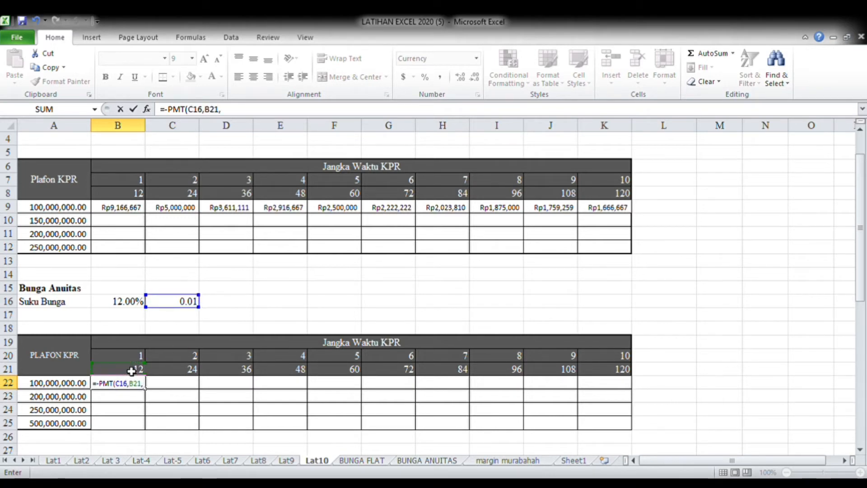
pyautogui.click(66, 386)
pyautogui.write(',')
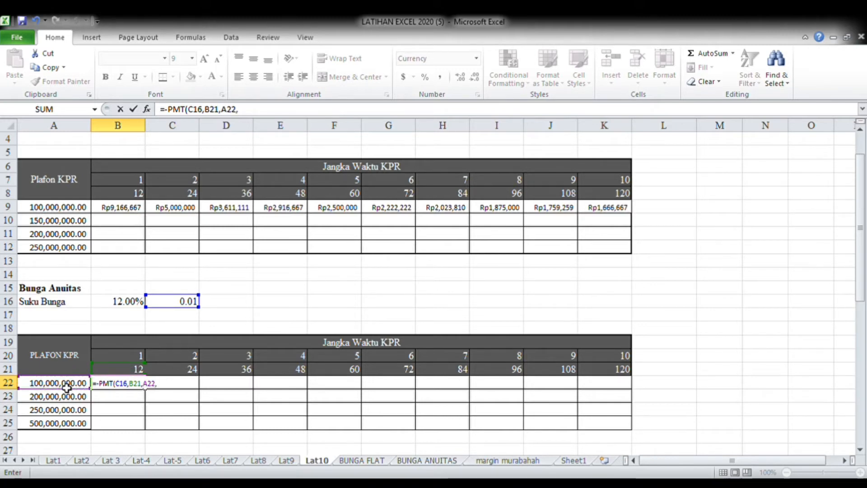
pyautogui.write('0,0')
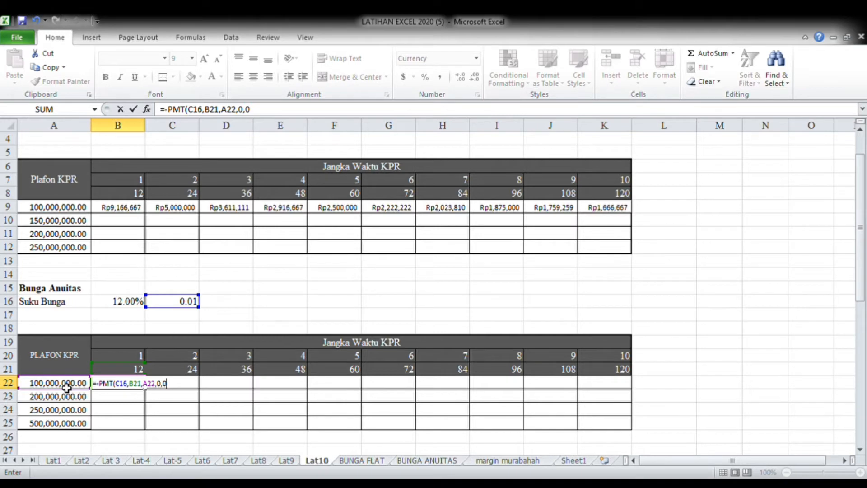
pyautogui.press('Return')
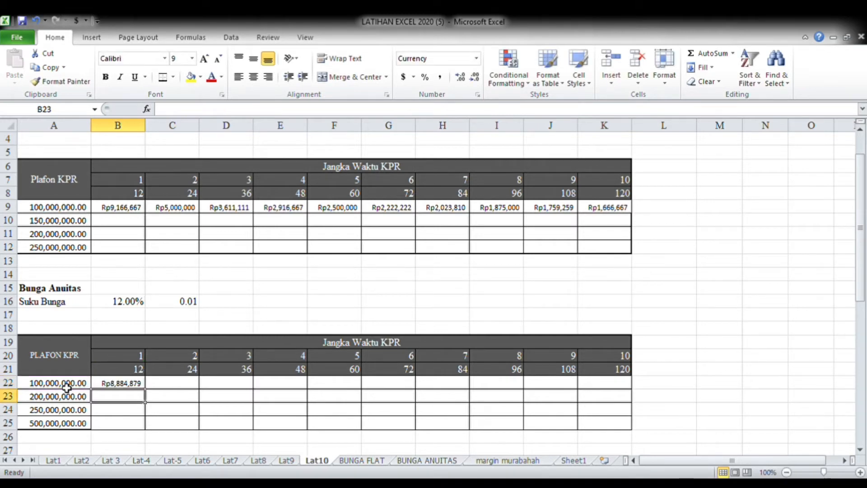
# Step: Make the rate and loan references in B22 absolute as =-PMT($C$16,B21,$A$22,0,0) and fill the formula across to K22
pyautogui.click(137, 384)
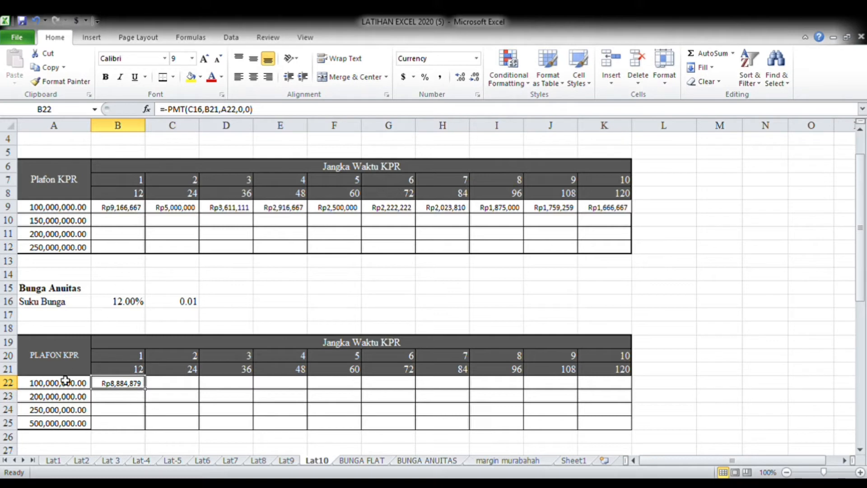
pyautogui.click(199, 112)
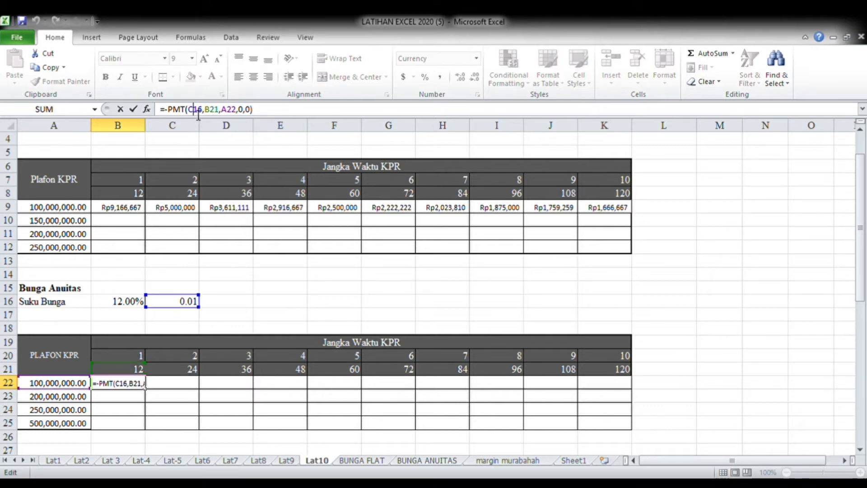
pyautogui.write('$')
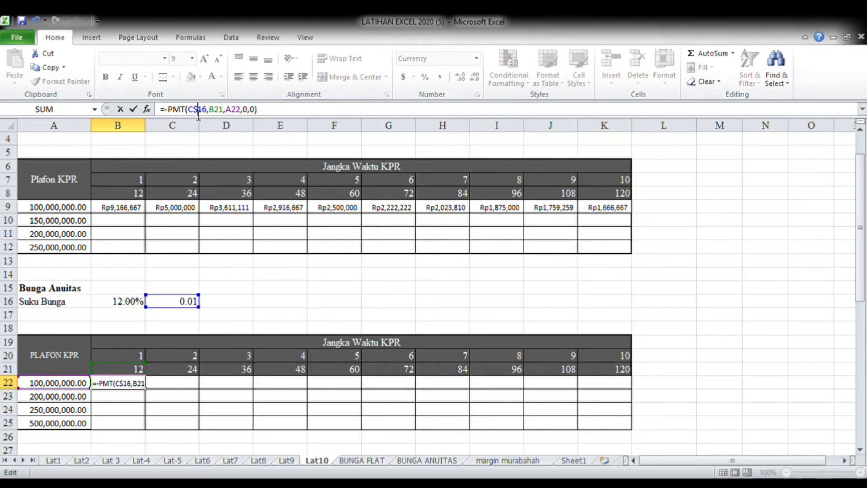
pyautogui.click(194, 112)
pyautogui.write('$')
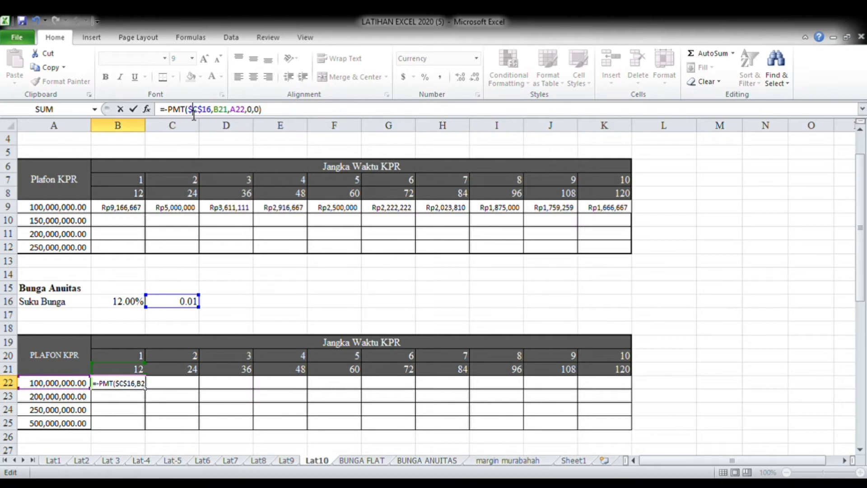
pyautogui.click(240, 112)
pyautogui.write('$A$')
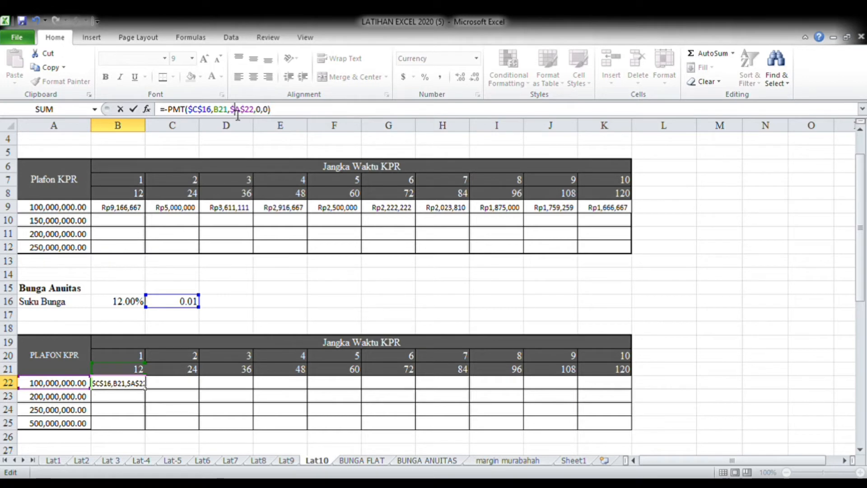
pyautogui.press('Return')
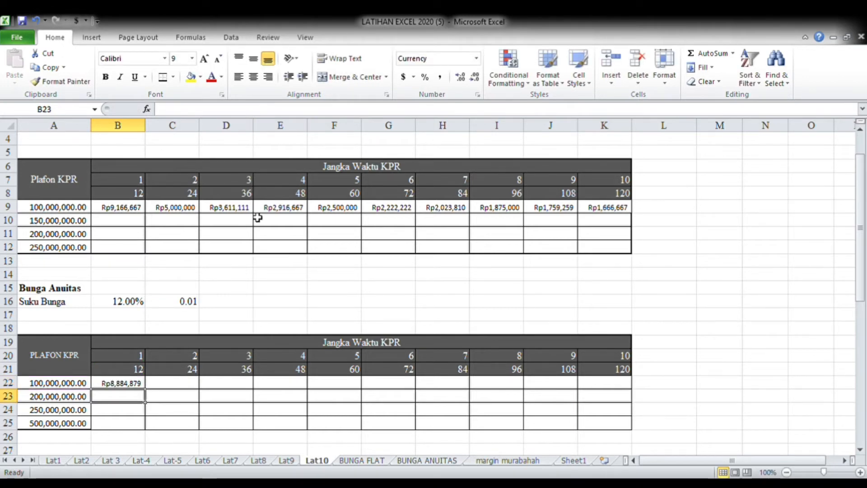
pyautogui.click(130, 384)
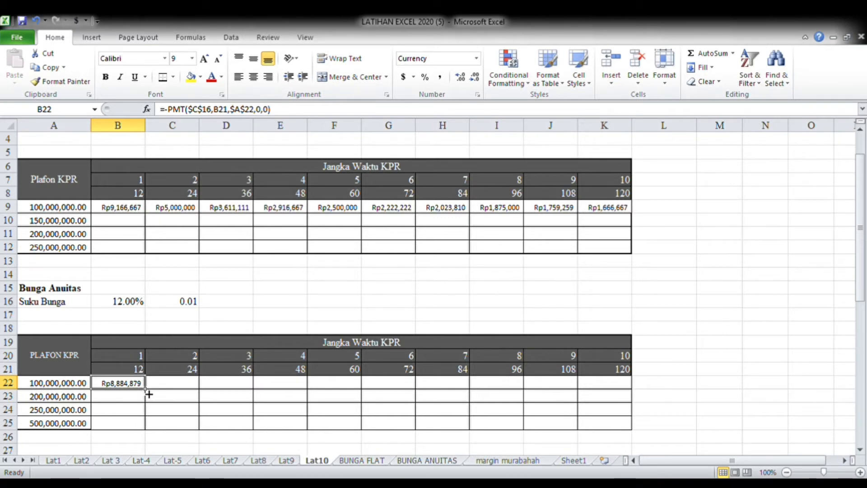
pyautogui.moveTo(149, 395); pyautogui.dragTo(618, 396)
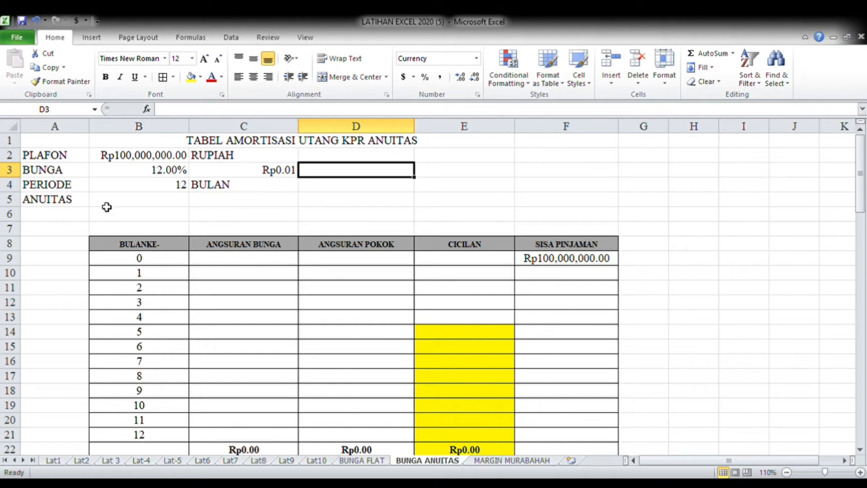
# Step: On the BUNGA ANUITAS sheet, enter =-PMT(C3,B4,B2,0,0) in B5 for the ANUITAS instalment
pyautogui.click(128, 206)
pyautogui.write('=')
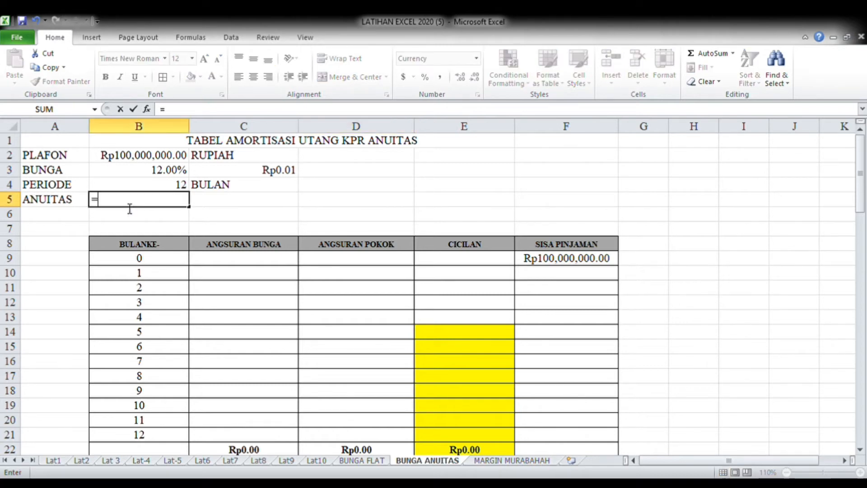
pyautogui.write('-PMT')
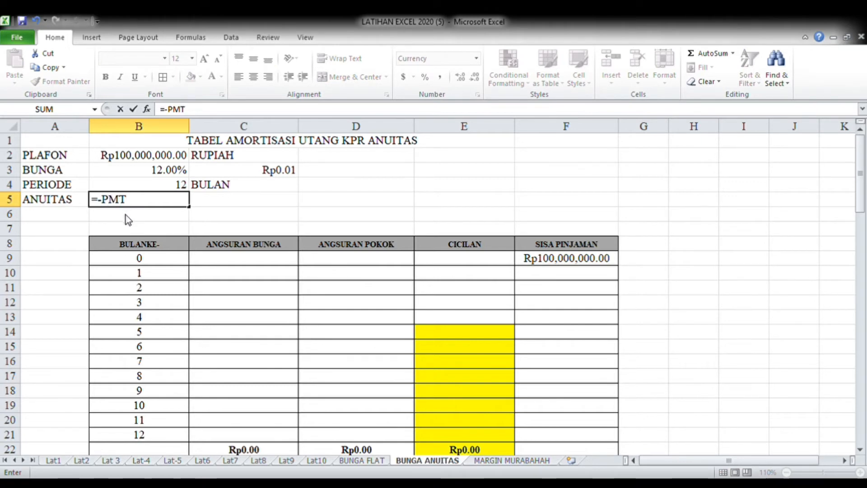
pyautogui.write('(')
pyautogui.click(233, 174)
pyautogui.write(',')
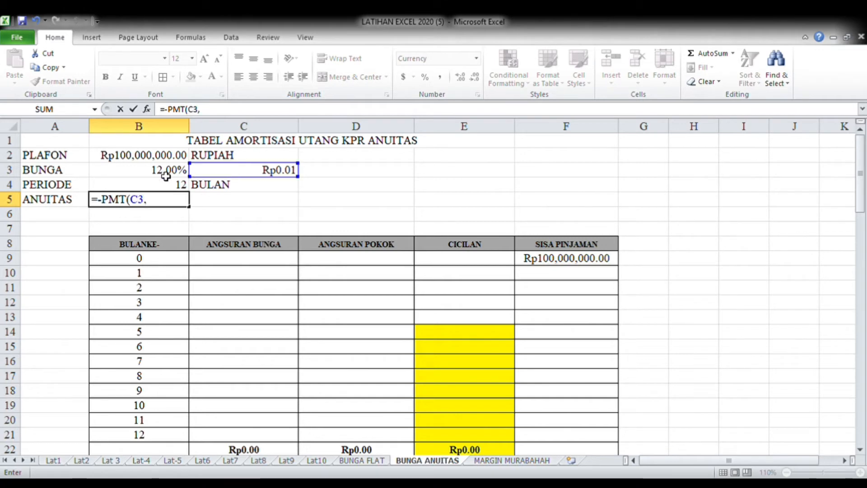
pyautogui.click(147, 189)
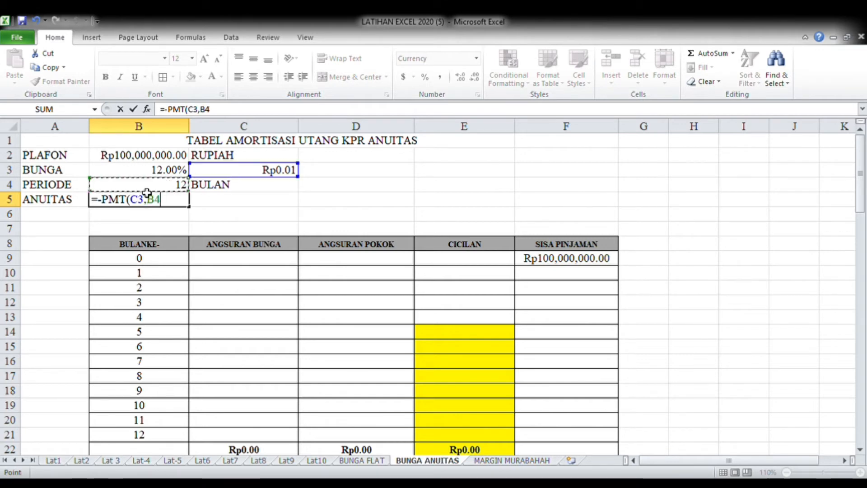
pyautogui.write(',')
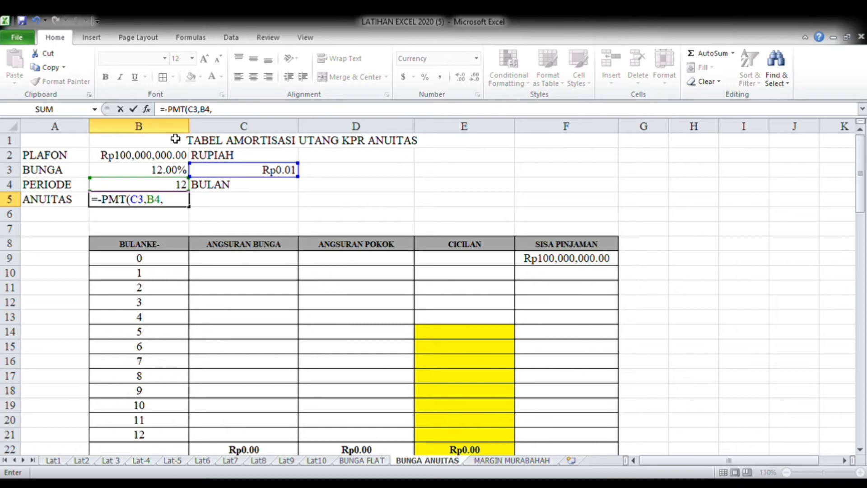
pyautogui.click(154, 155)
pyautogui.write(',')
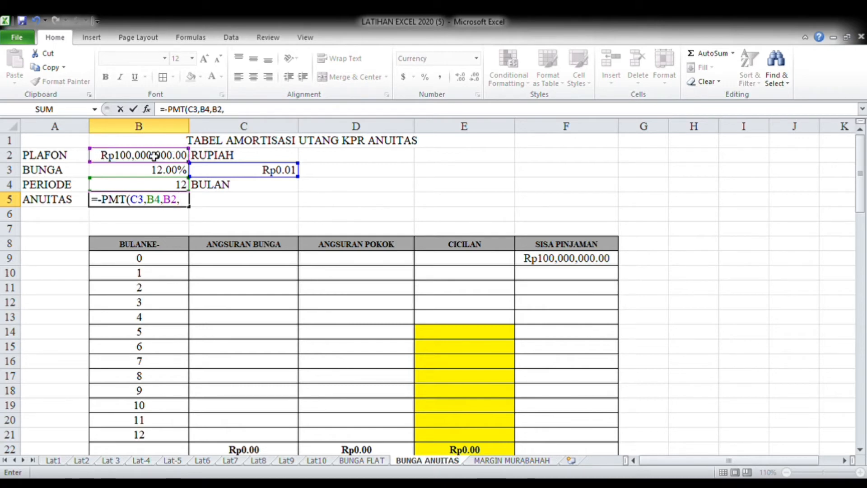
pyautogui.write('0,0')
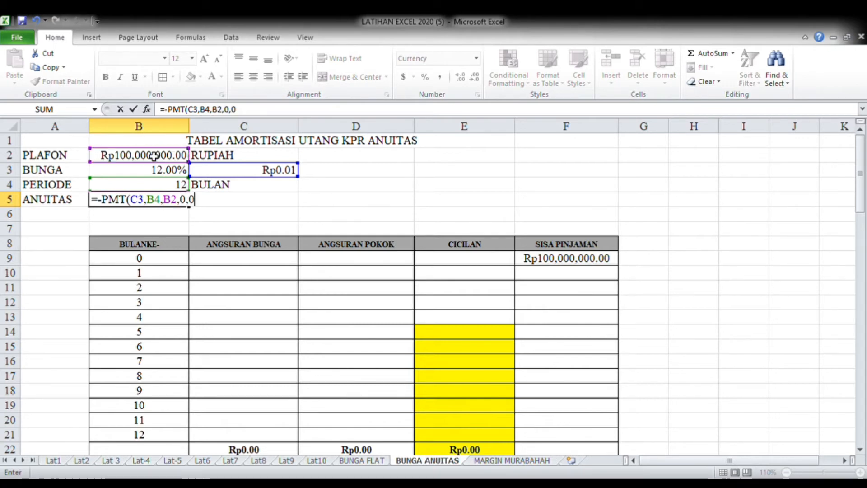
pyautogui.press('Return')
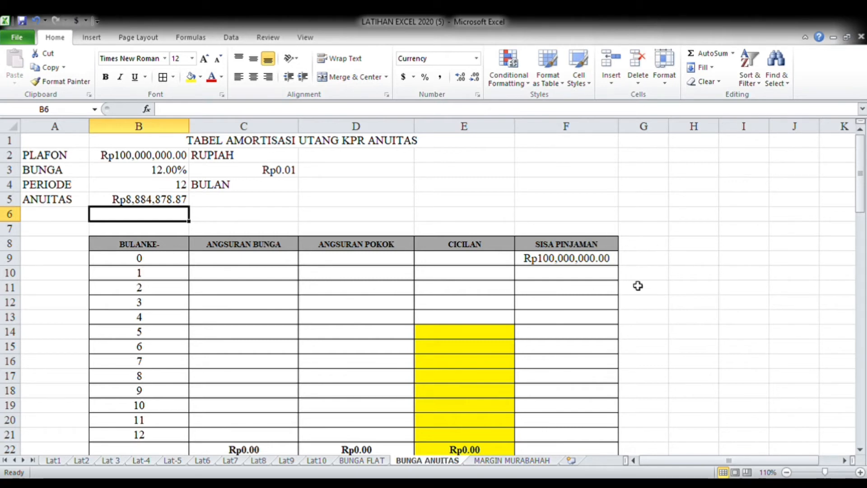
# Step: Enter =F9*C3 in C10 for the ANGSURAN BUNGA of month 1
pyautogui.click(224, 275)
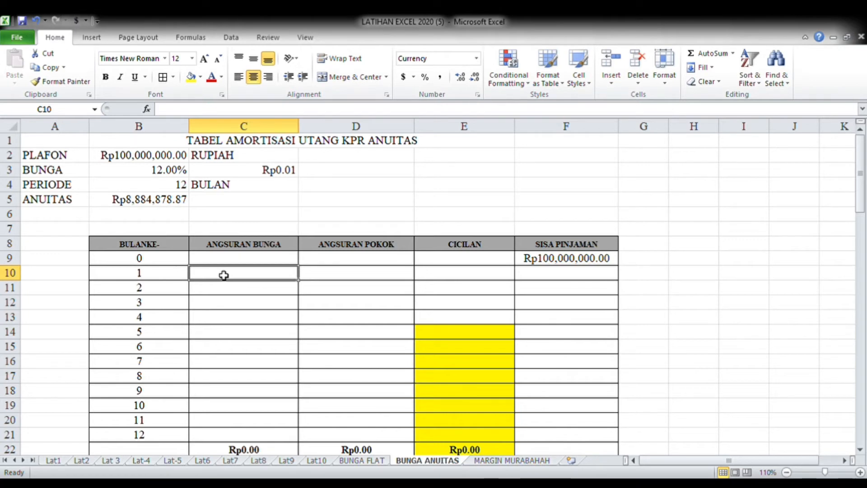
pyautogui.write('=')
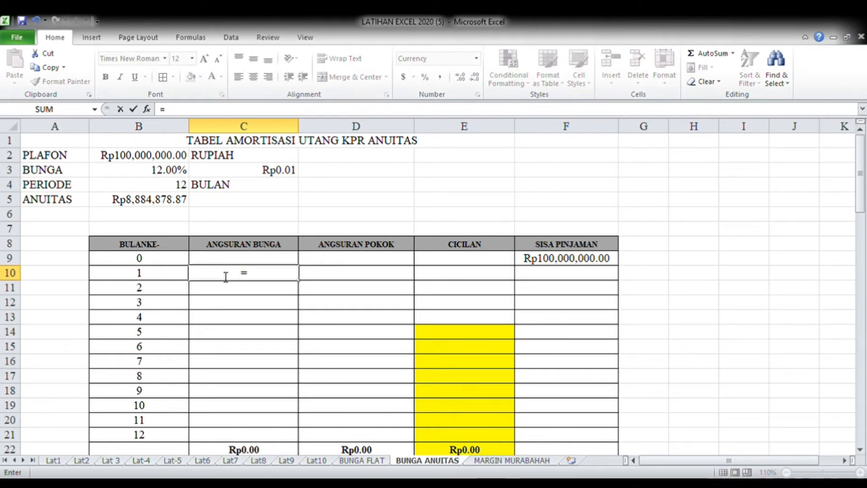
pyautogui.click(573, 261)
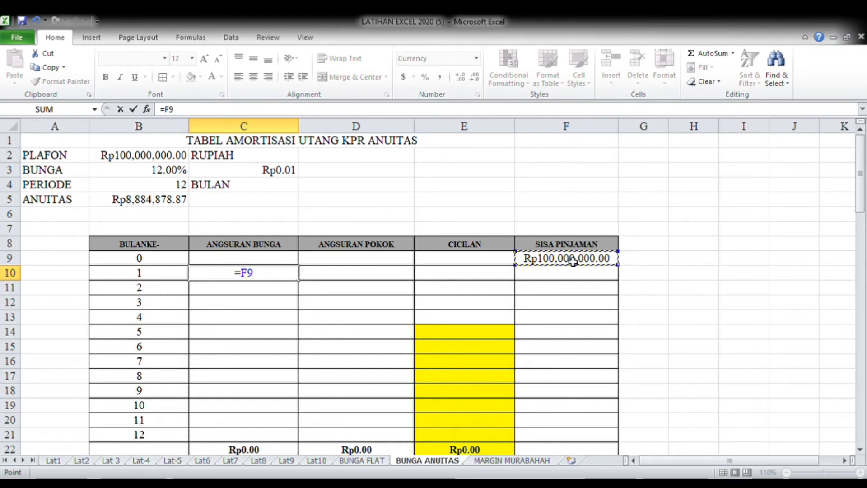
pyautogui.write('*')
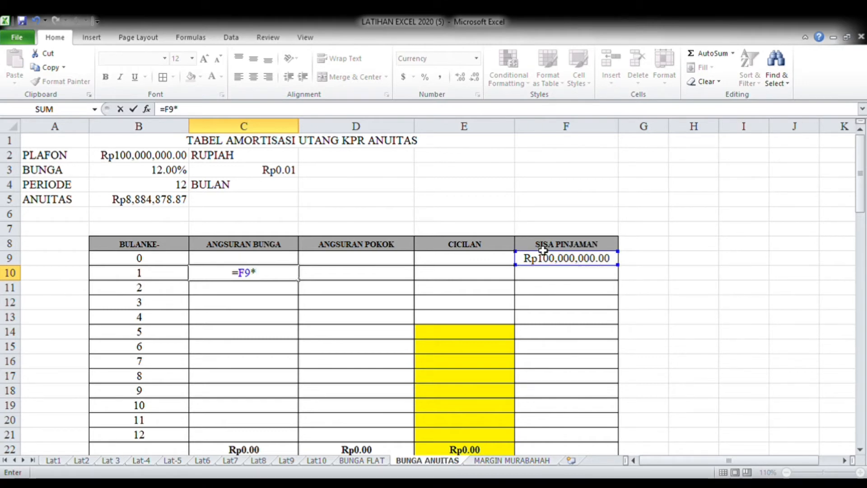
pyautogui.click(262, 174)
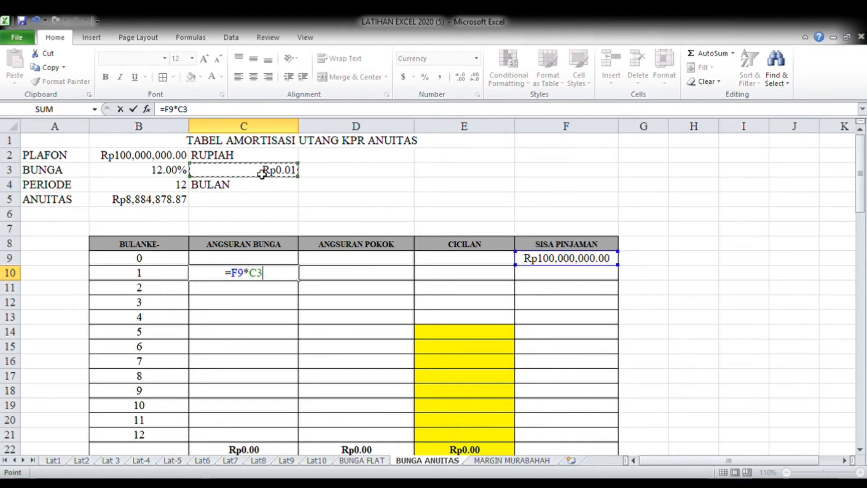
pyautogui.press('Return')
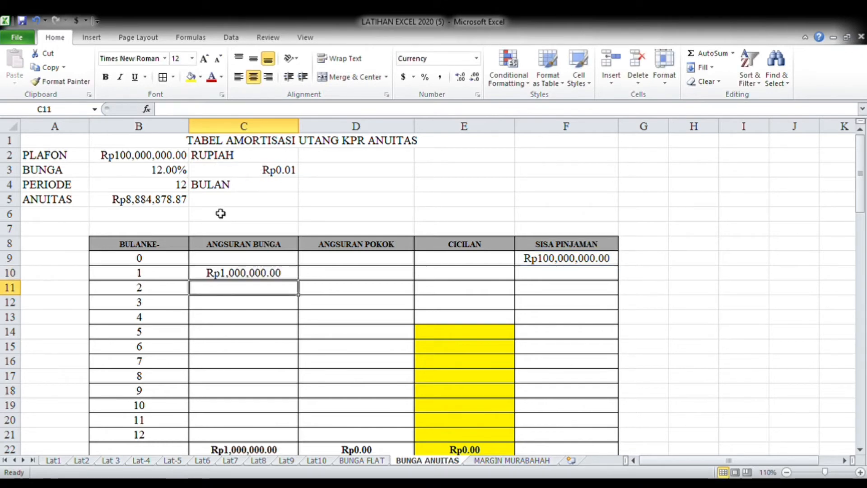
# Step: Make the monthly rate reference in C10 absolute so the formula reads =F9*$C$3
pyautogui.click(248, 273)
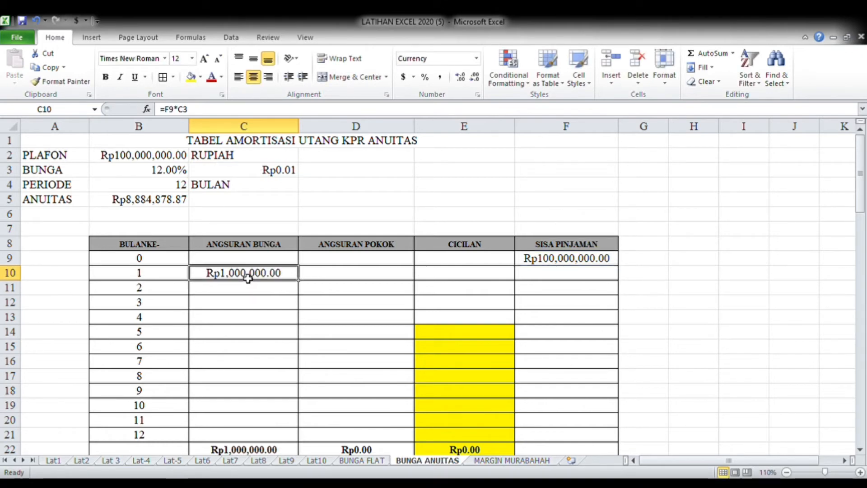
pyautogui.click(188, 110)
pyautogui.write('$C$')
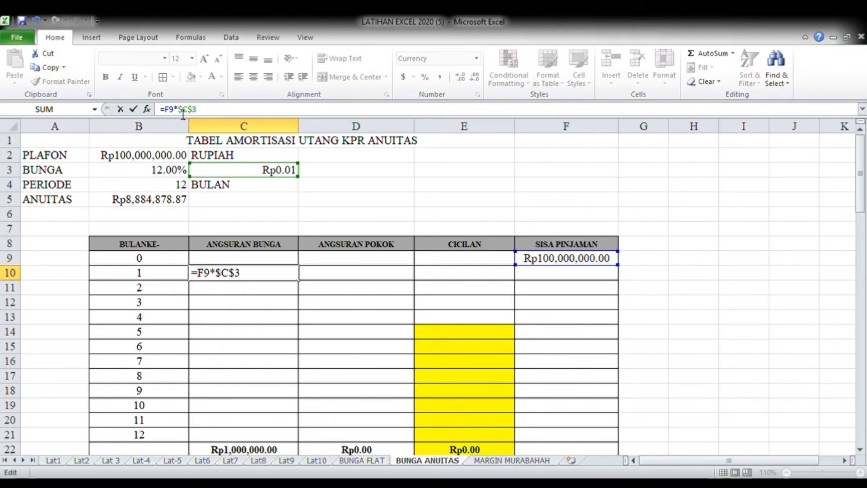
pyautogui.press('Return')
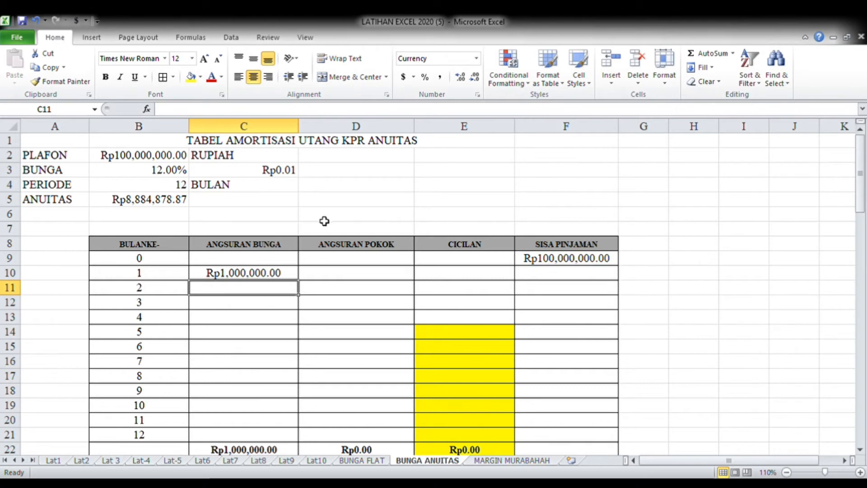
# Step: Enter =B5-C10 in D10 for the ANGSURAN POKOK of month 1
pyautogui.click(339, 279)
pyautogui.write('=')
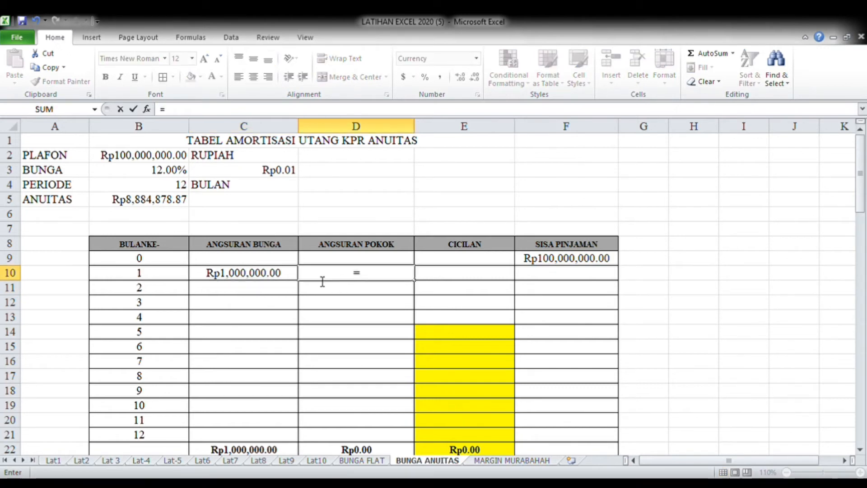
pyautogui.click(150, 202)
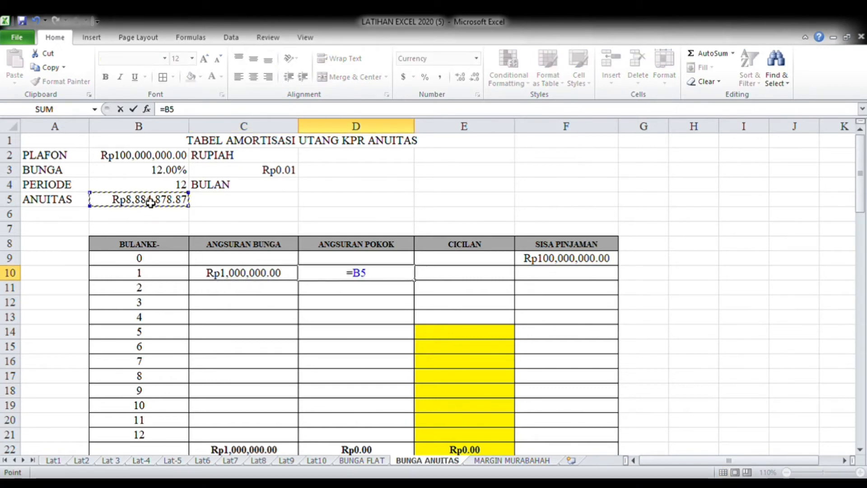
pyautogui.write('-')
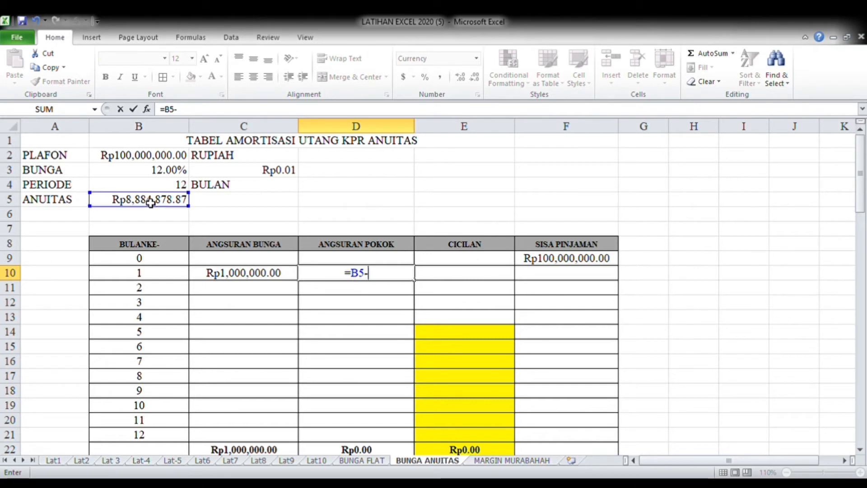
pyautogui.click(235, 280)
pyautogui.press('Return')
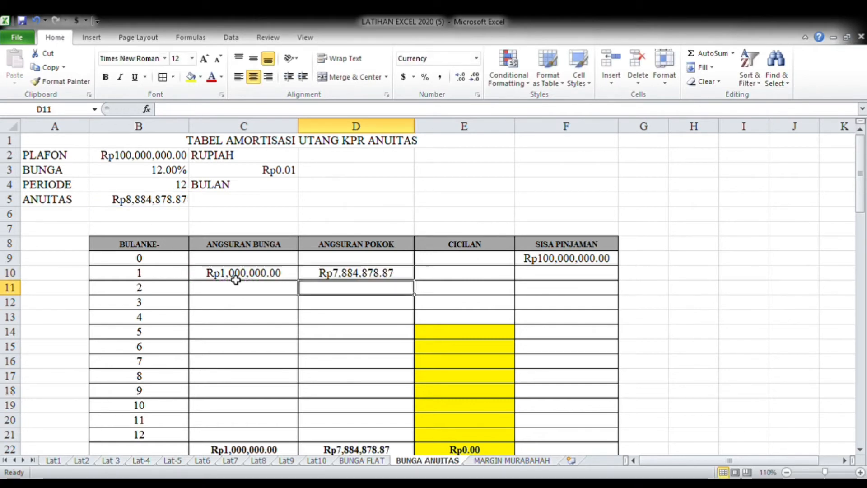
# Step: Make the ANUITAS reference in D10 absolute so the formula reads =$B$5-C10
pyautogui.click(324, 276)
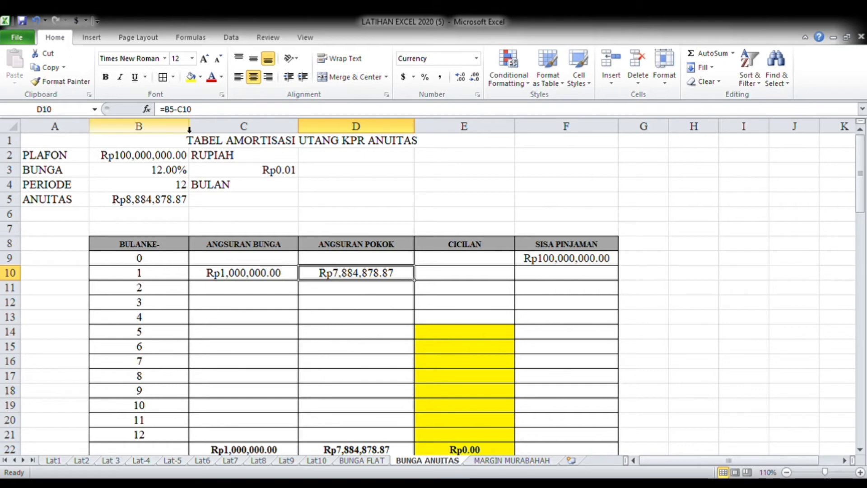
pyautogui.click(176, 113)
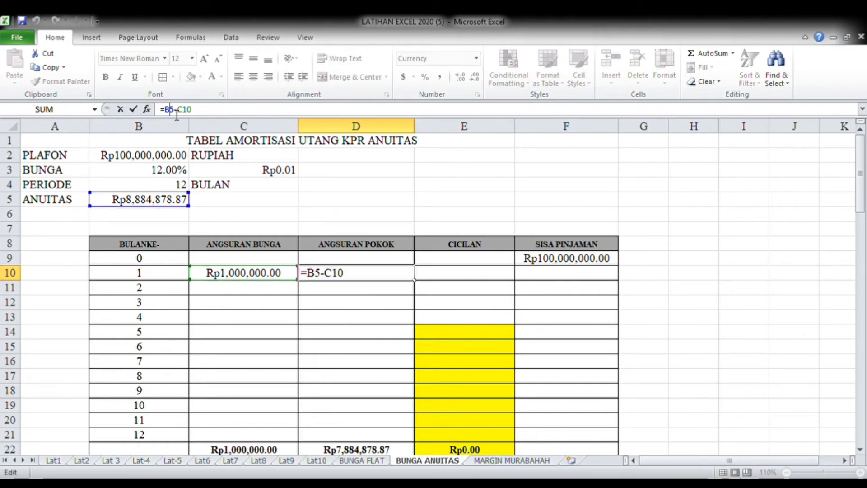
pyautogui.write('$')
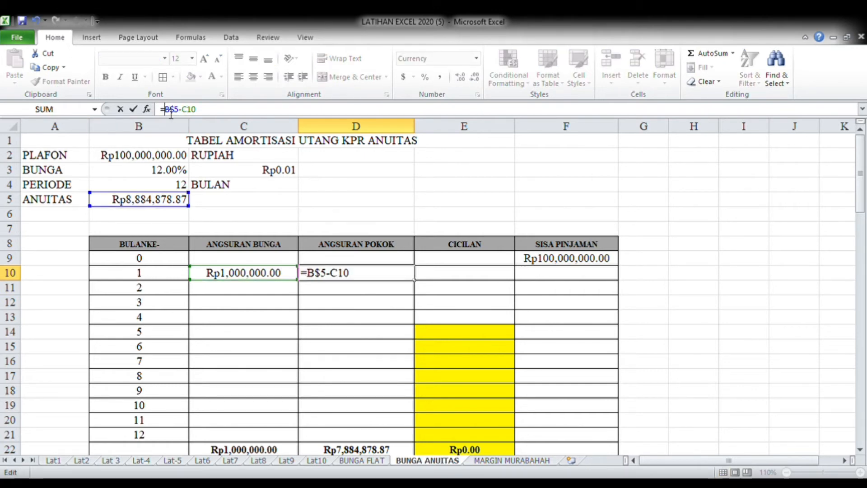
pyautogui.press('Left')
pyautogui.press('Left')
pyautogui.write('$')
pyautogui.press('Return')
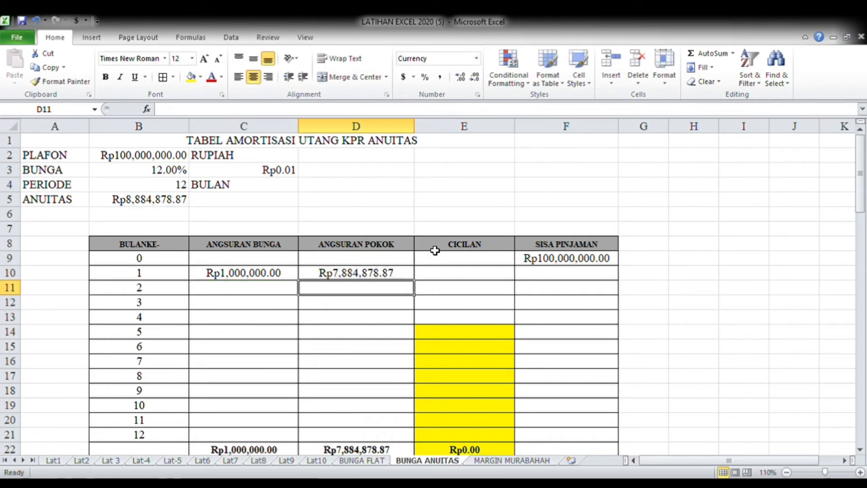
# Step: Enter =C10+D10 in E10 for the CICILAN of month 1
pyautogui.click(462, 277)
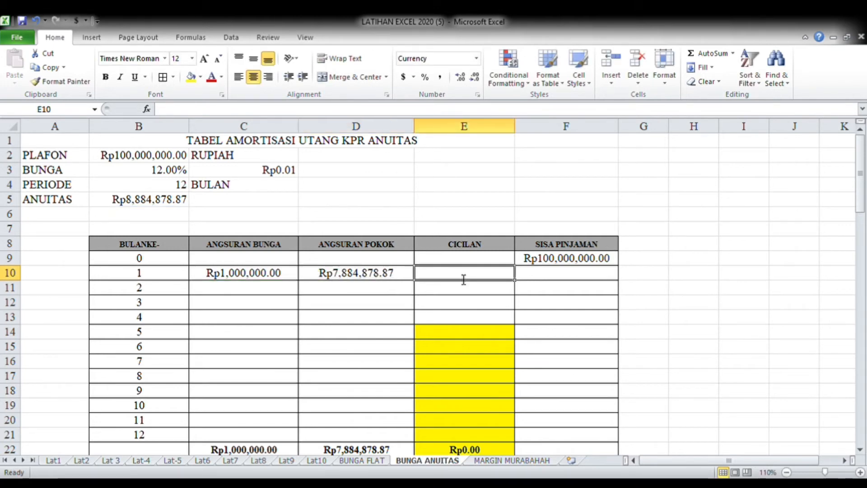
pyautogui.write('=')
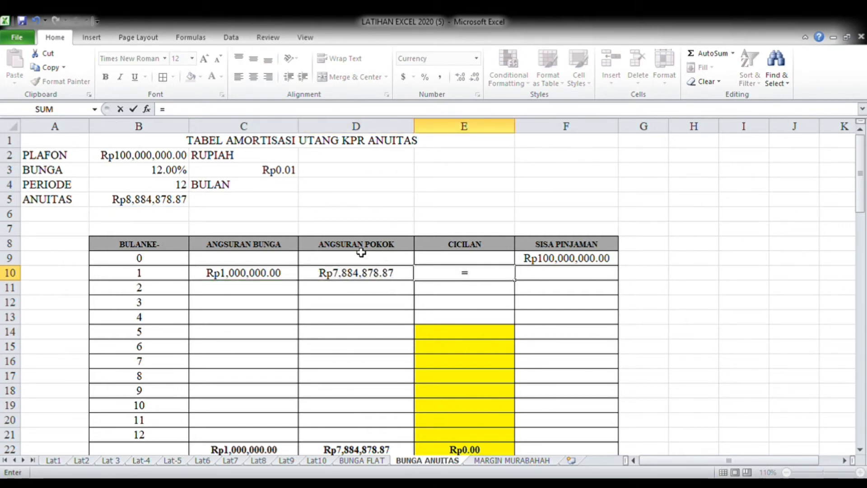
pyautogui.click(252, 275)
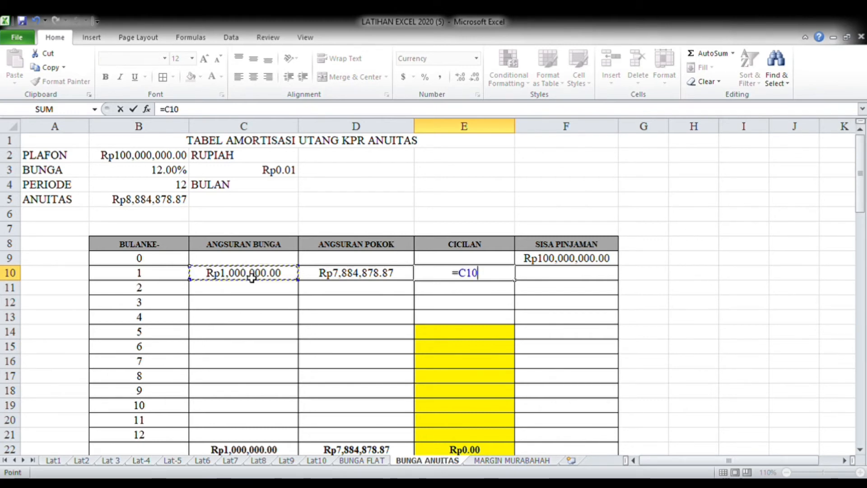
pyautogui.write('+')
pyautogui.click(359, 275)
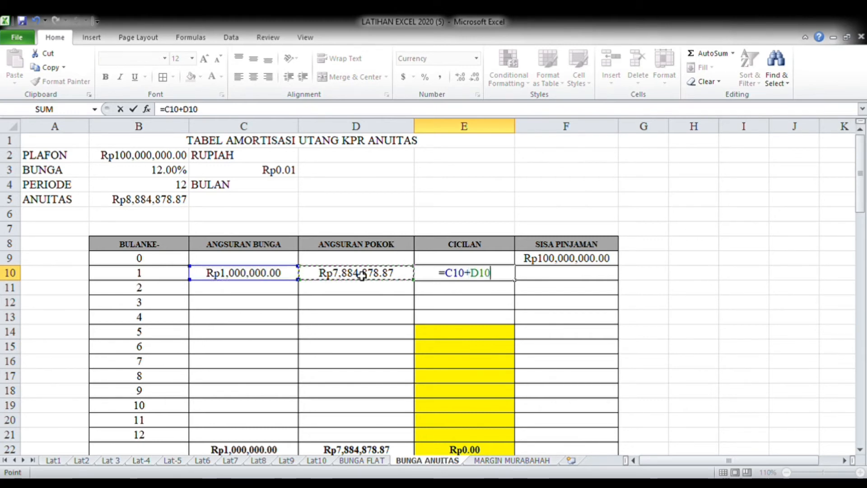
pyautogui.press('Return')
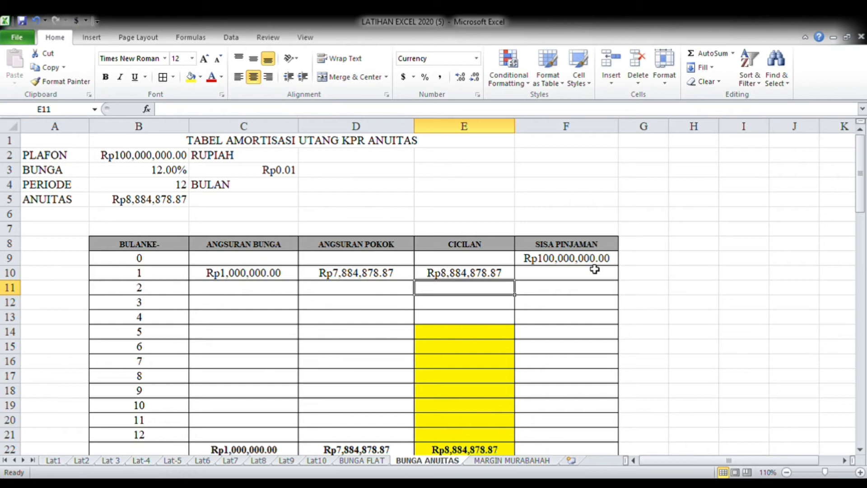
# Step: Enter =F9-D10 in F10 for the SISA PINJAMAN after month 1
pyautogui.click(570, 279)
pyautogui.write('=')
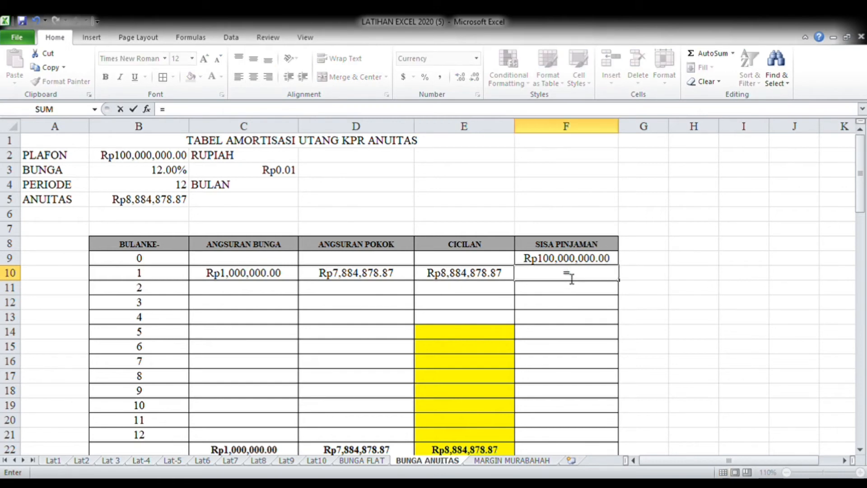
pyautogui.click(553, 261)
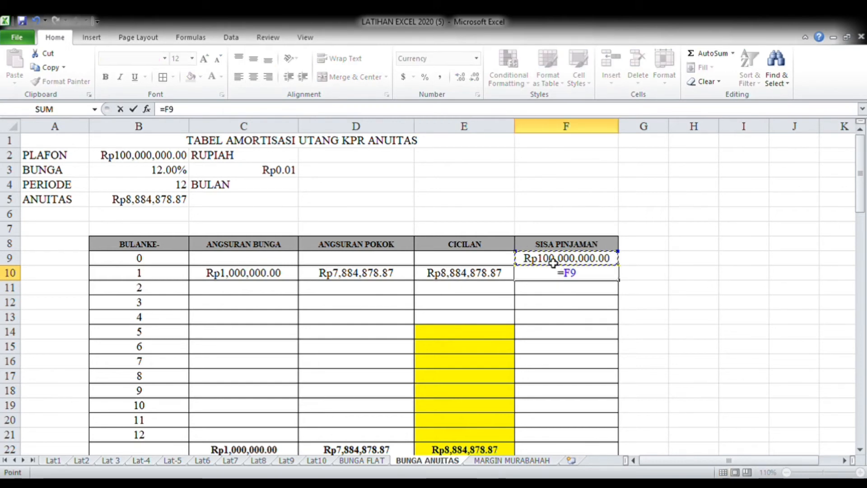
pyautogui.write('-')
pyautogui.click(393, 281)
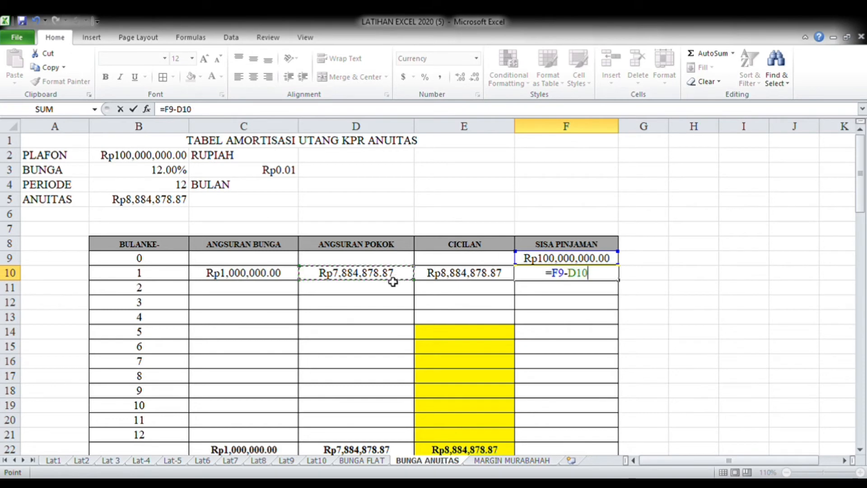
pyautogui.press('Return')
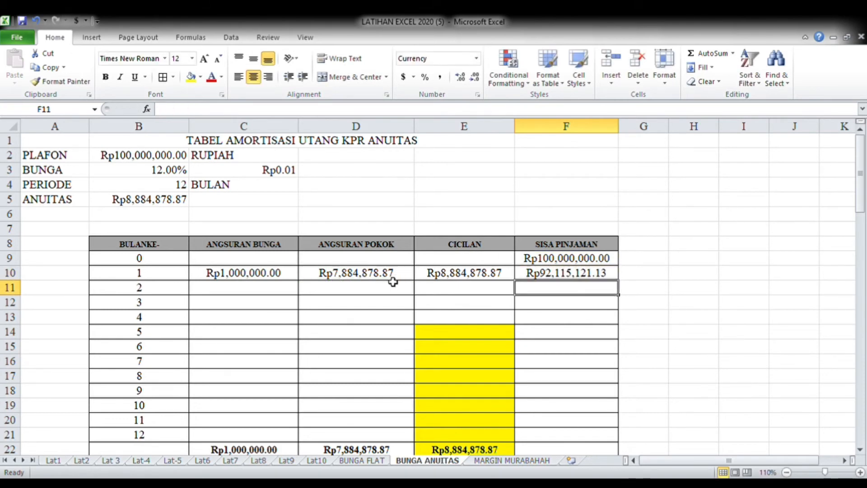
# Step: Fill the month 1 formulas in C10:F10 down to month 12 in row 21
pyautogui.click(235, 274)
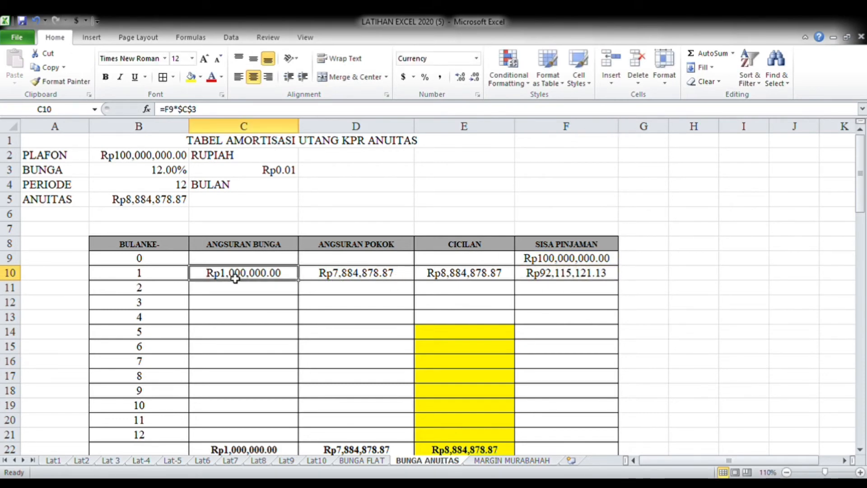
pyautogui.moveTo(234, 277); pyautogui.dragTo(560, 277)
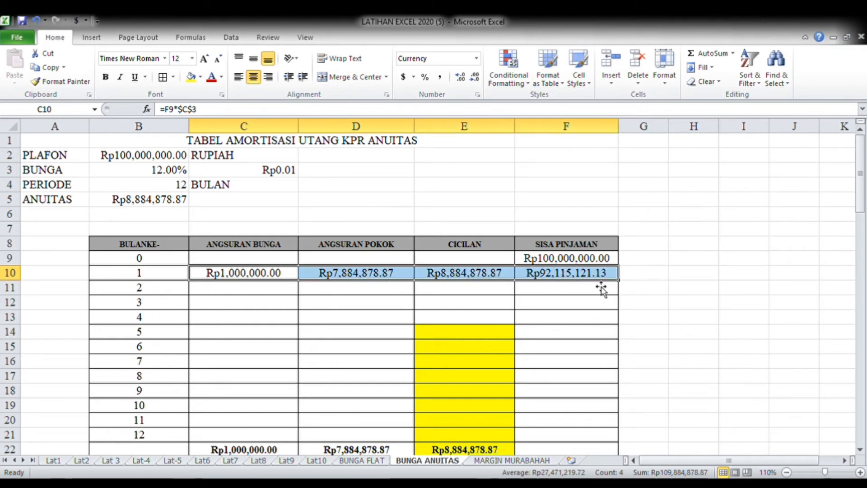
pyautogui.moveTo(619, 280); pyautogui.dragTo(624, 437)
pyautogui.click(679, 411)
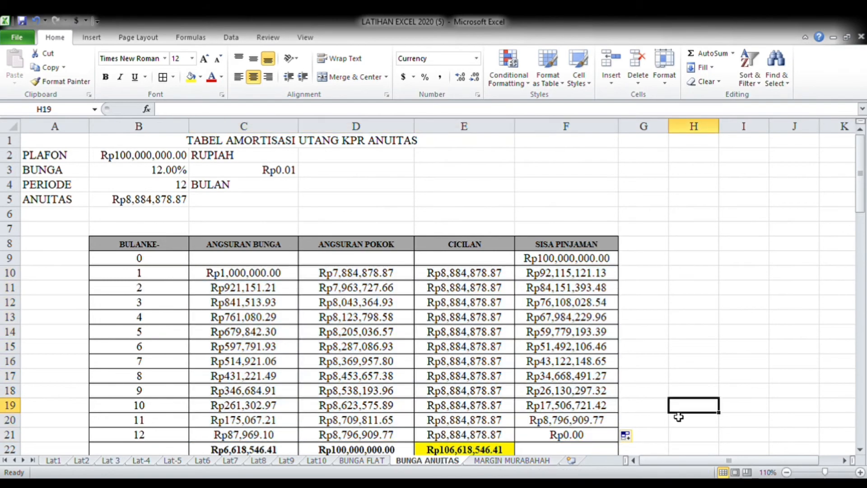
pyautogui.press('Down')
pyautogui.press('Down')
pyautogui.press('Down')
pyautogui.press('Down')
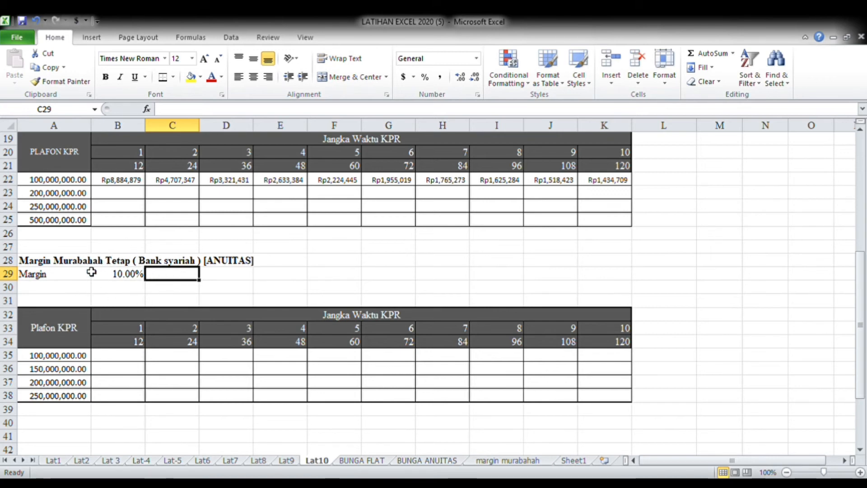
# Step: On the Lat10 sheet, enter =B29/12 in C29 as the monthly rate for the Margin Murabahah table
pyautogui.write('=')
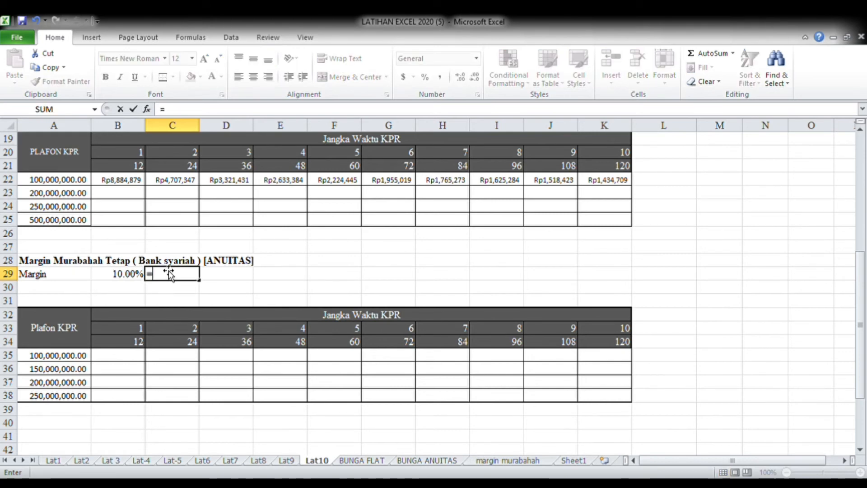
pyautogui.click(121, 275)
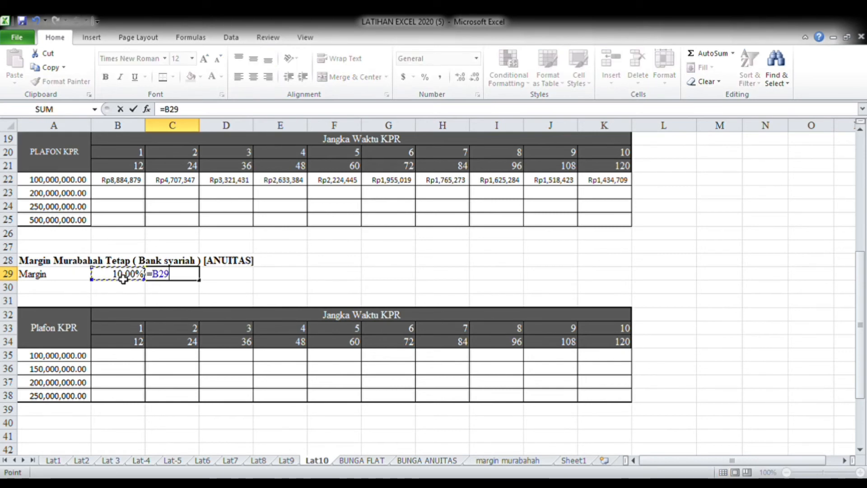
pyautogui.write('/12')
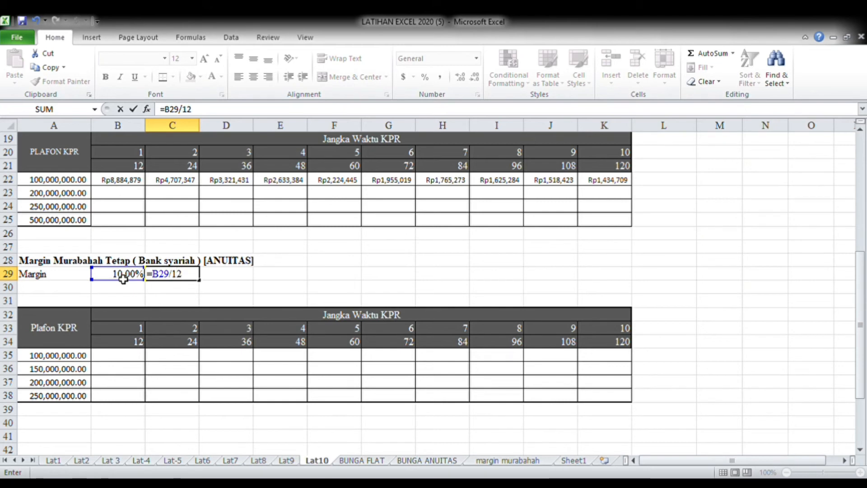
pyautogui.press('Return')
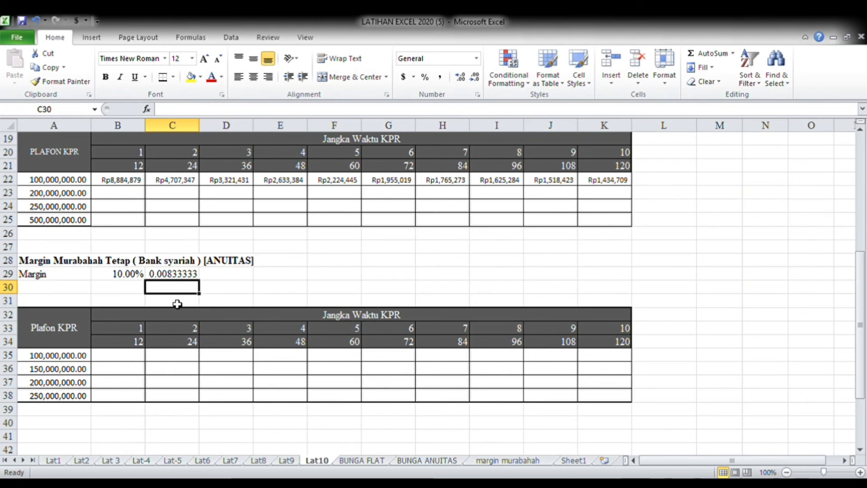
# Step: Enter =-PMT(C29,B34,A35,0,0) in B35 for the 12-month instalment on the 100,000,000 plafon
pyautogui.click(105, 357)
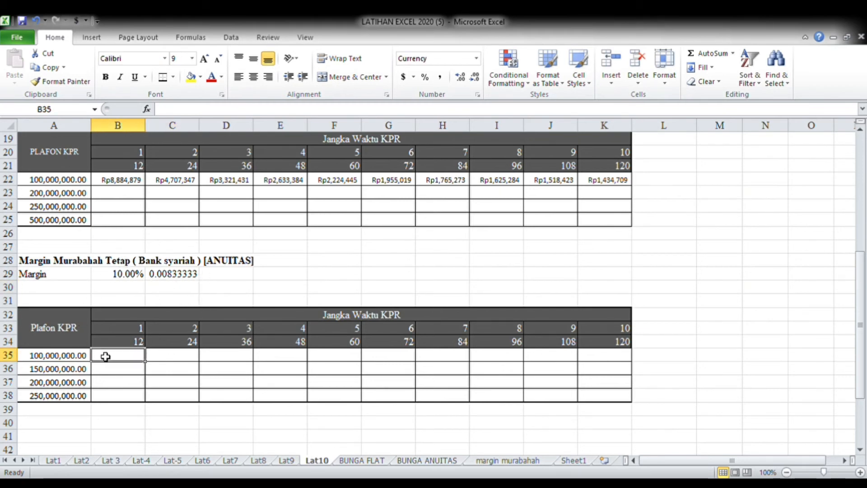
pyautogui.write('=-p')
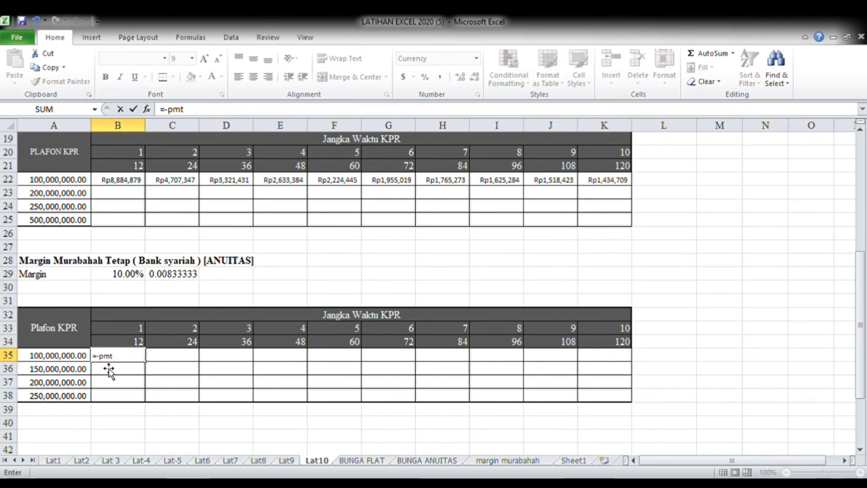
pyautogui.write('mt')
pyautogui.press('Tab')
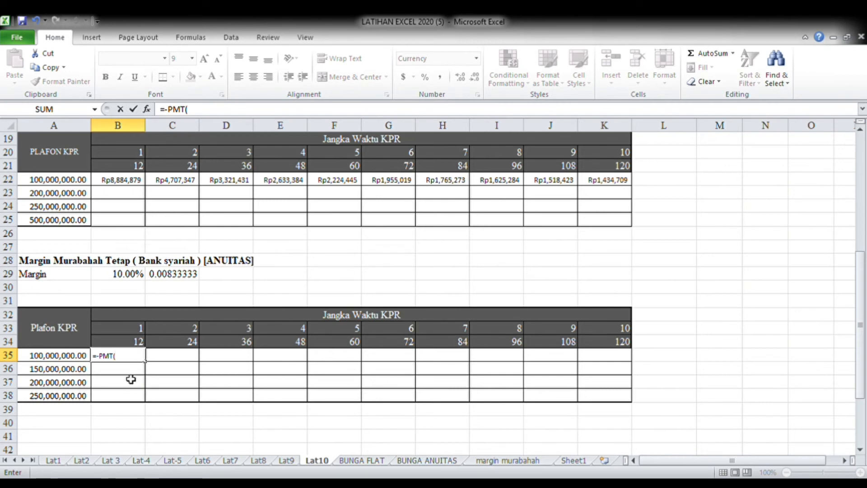
pyautogui.click(186, 279)
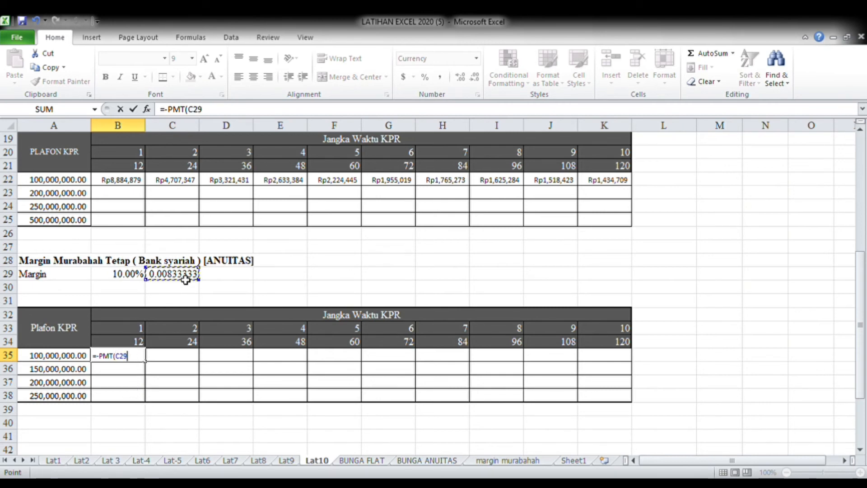
pyautogui.write(',')
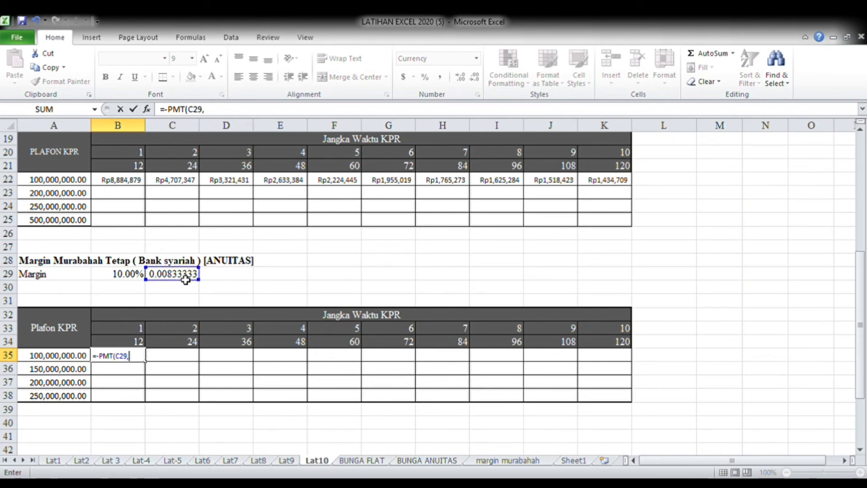
pyautogui.click(139, 347)
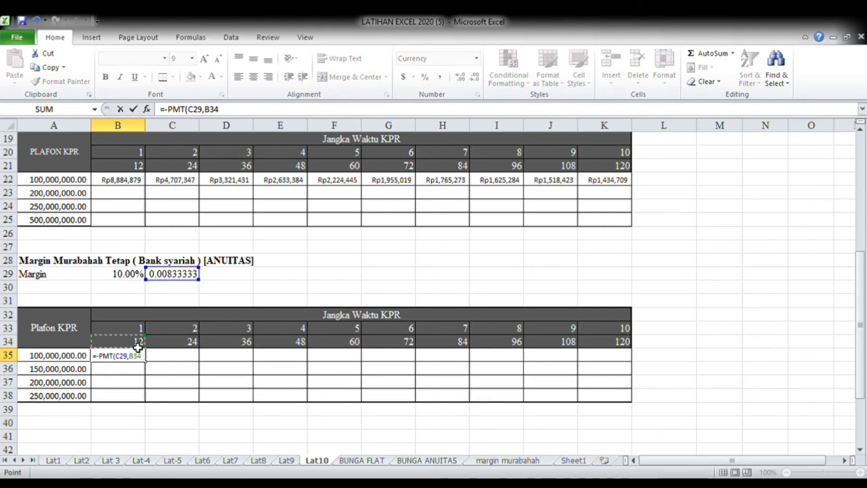
pyautogui.write(',')
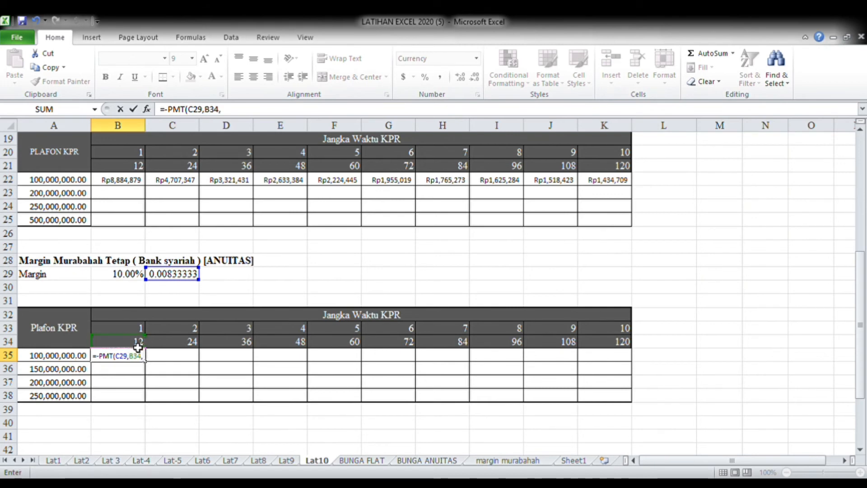
pyautogui.click(51, 361)
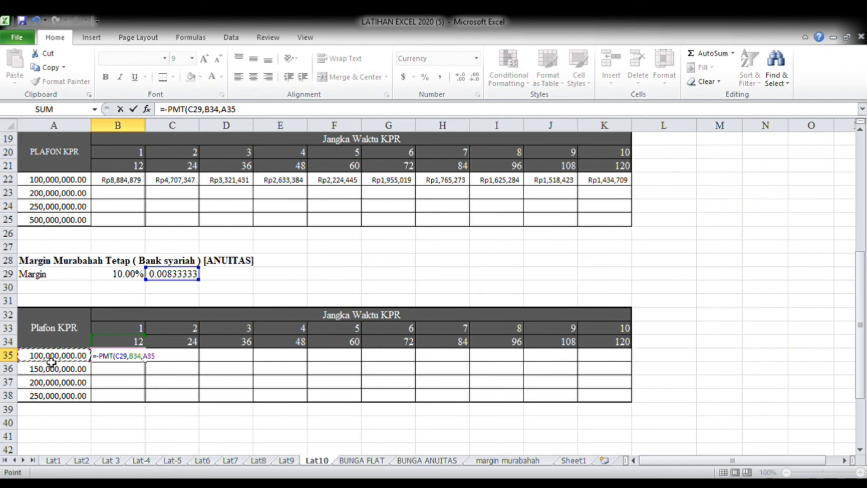
pyautogui.write(',0,0')
pyautogui.press('Return')
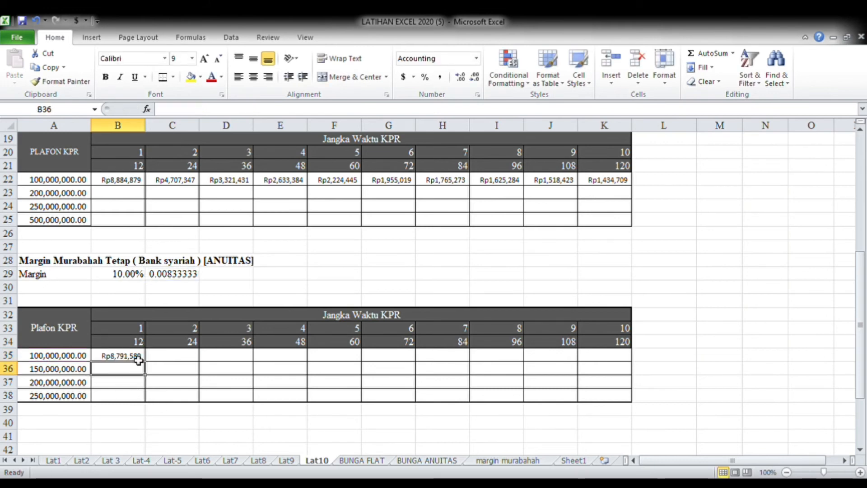
# Step: Make the rate and plafon references in B35 absolute so the formula reads =-PMT($C$29,B34,$A$35,0,0)
pyautogui.click(138, 360)
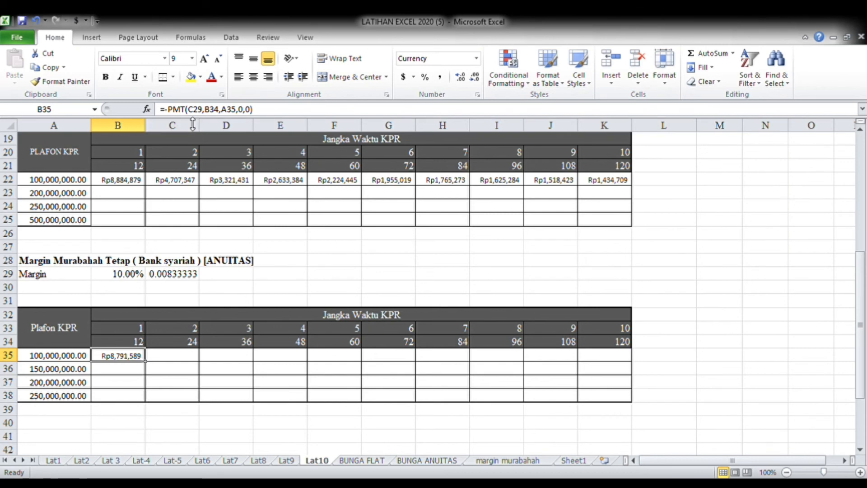
pyautogui.click(197, 113)
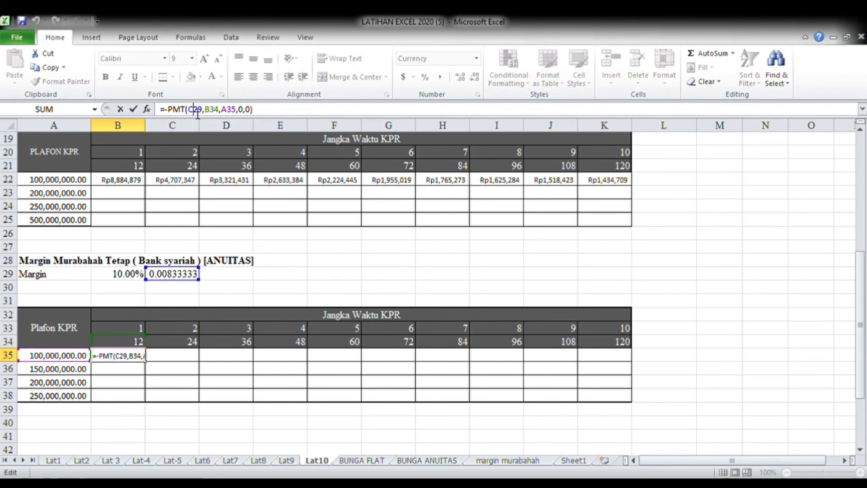
pyautogui.write('$C')
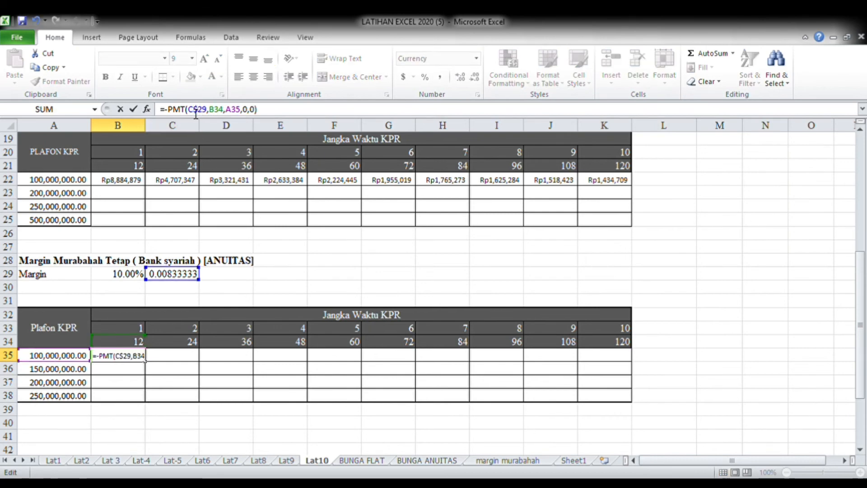
pyautogui.write('$')
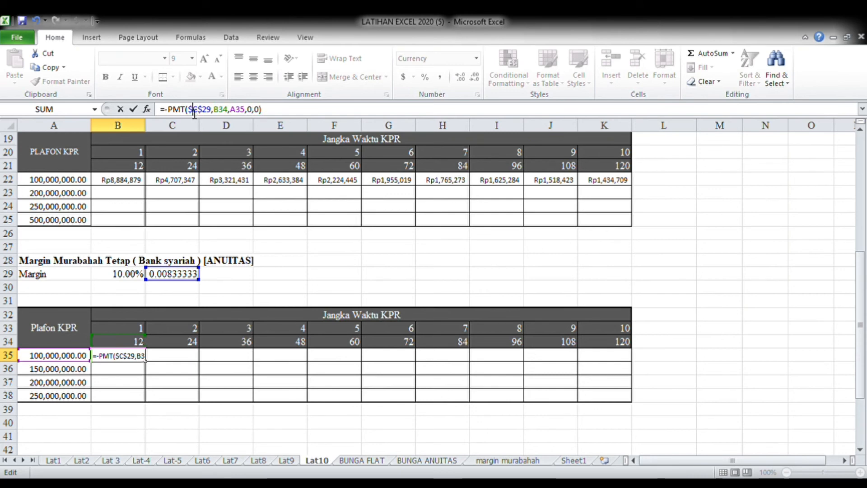
pyautogui.click(242, 110)
pyautogui.write('$C')
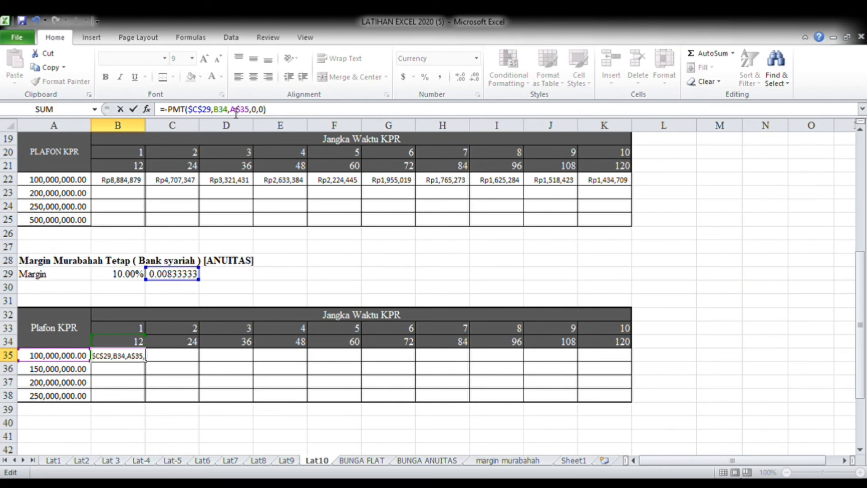
pyautogui.write('$')
pyautogui.press('Return')
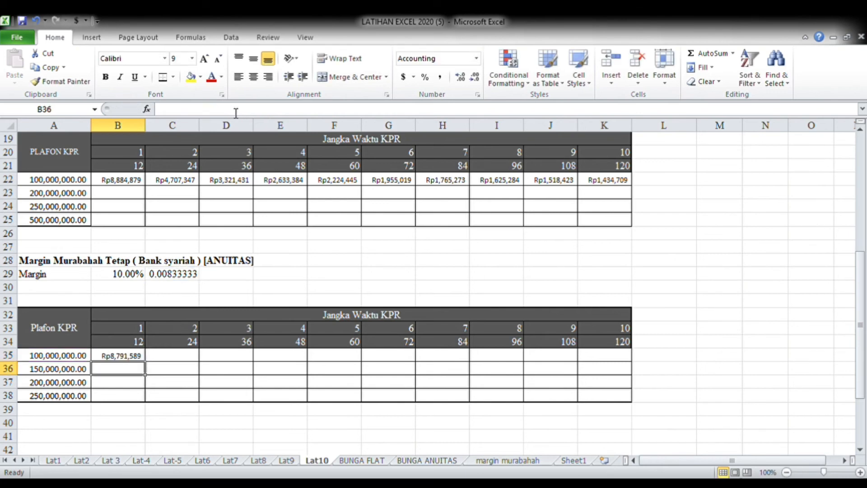
# Step: Fill the B35 instalment formula across to K35 for all loan terms up to 120 months
pyautogui.click(130, 358)
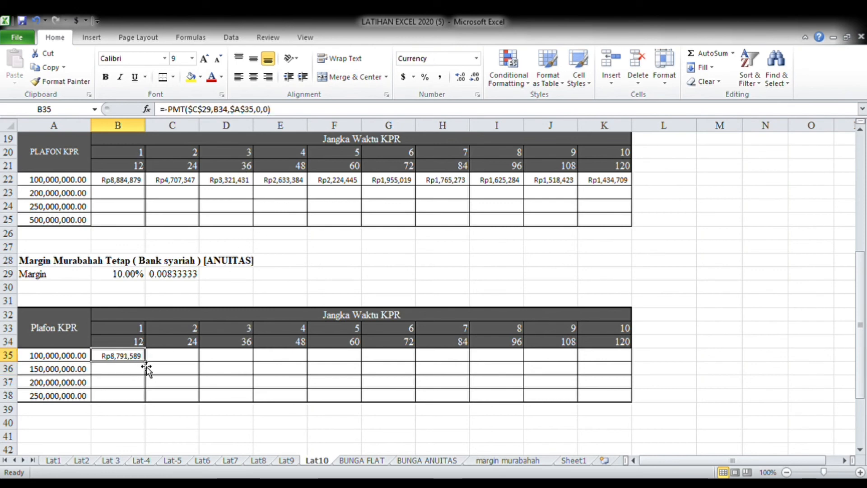
pyautogui.moveTo(151, 367); pyautogui.dragTo(619, 375)
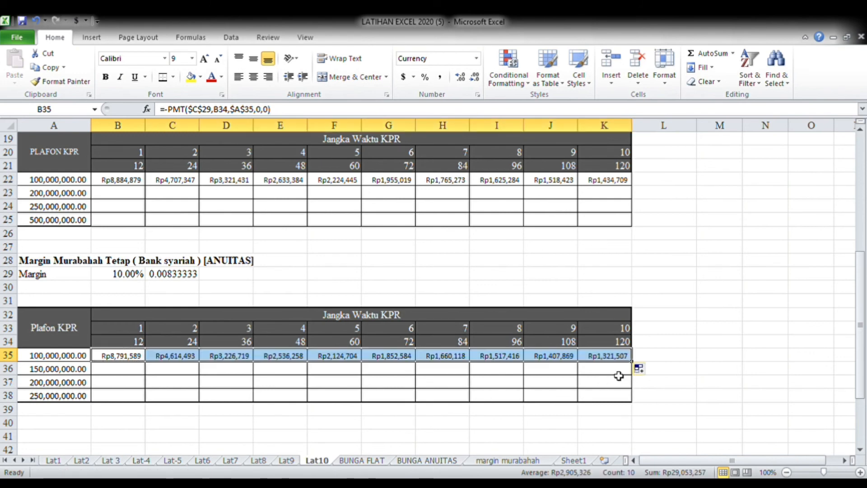
pyautogui.click(404, 409)
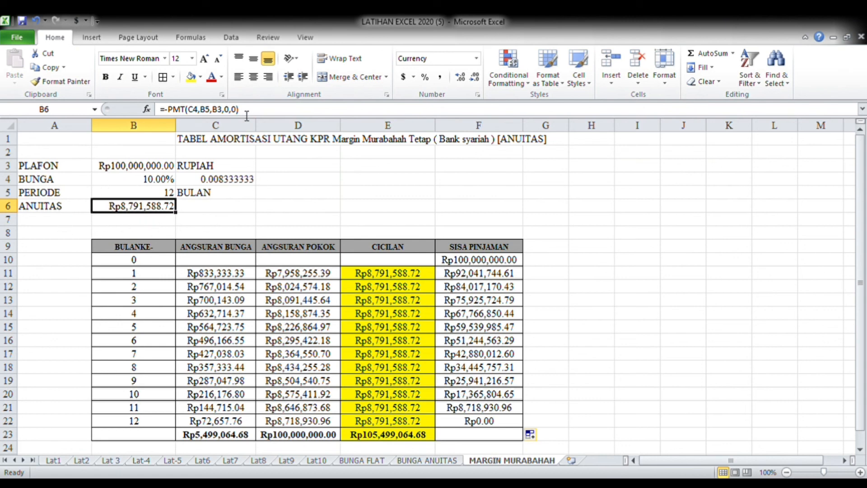
# Step: Review the month 1 formulas for ANGSURAN BUNGA, ANGSURAN POKOK, CICILAN and SISA PINJAMAN on the MARGIN MURABAHAH sheet
pyautogui.click(205, 277)
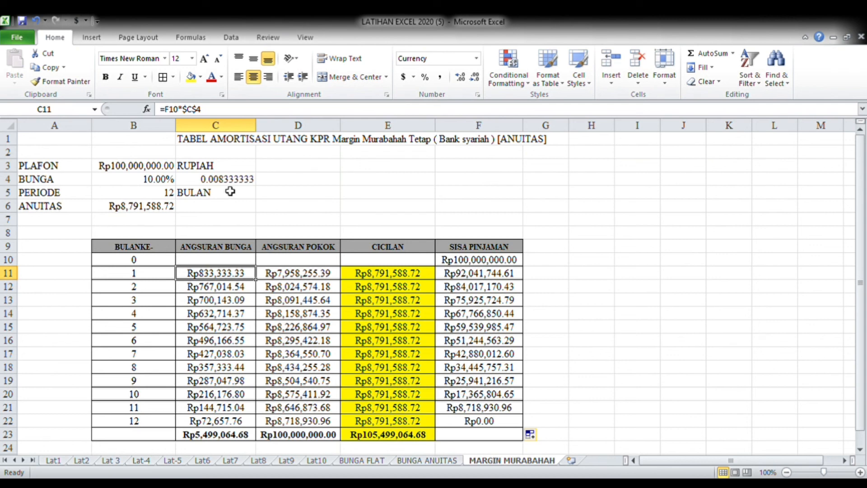
pyautogui.click(284, 277)
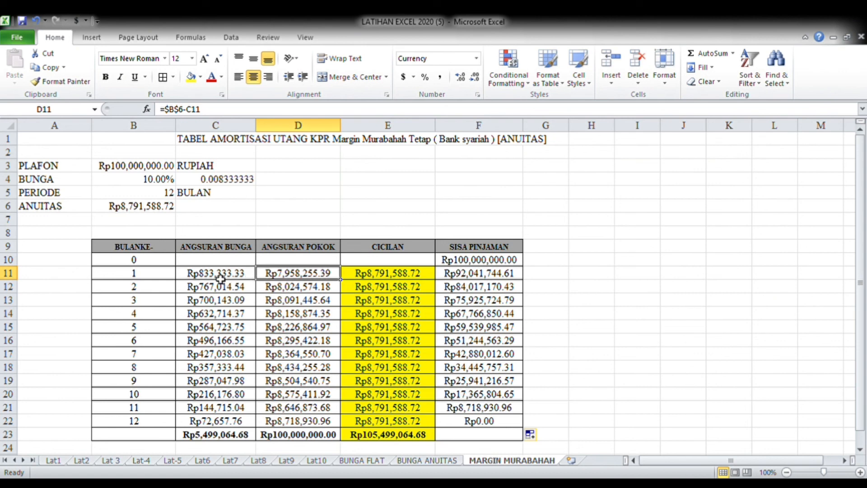
pyautogui.click(389, 275)
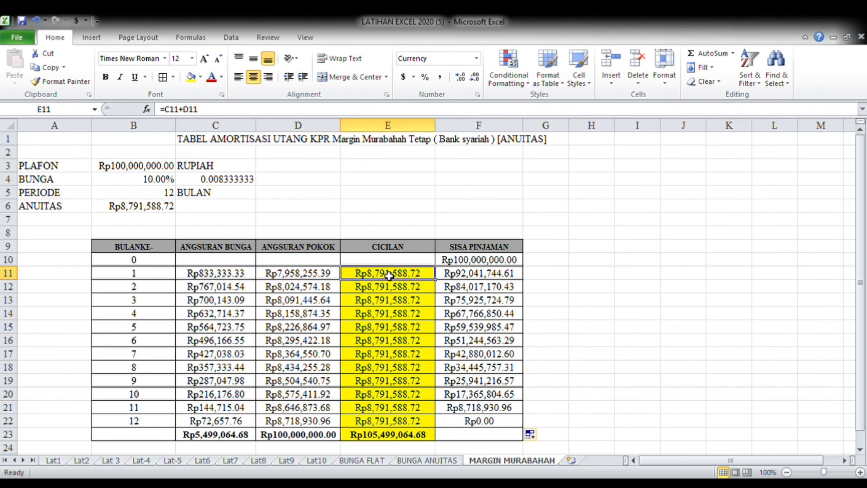
pyautogui.click(454, 273)
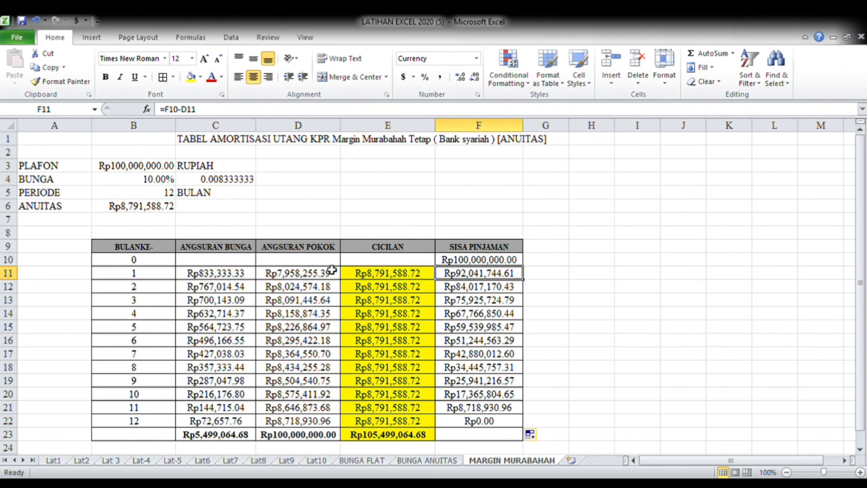